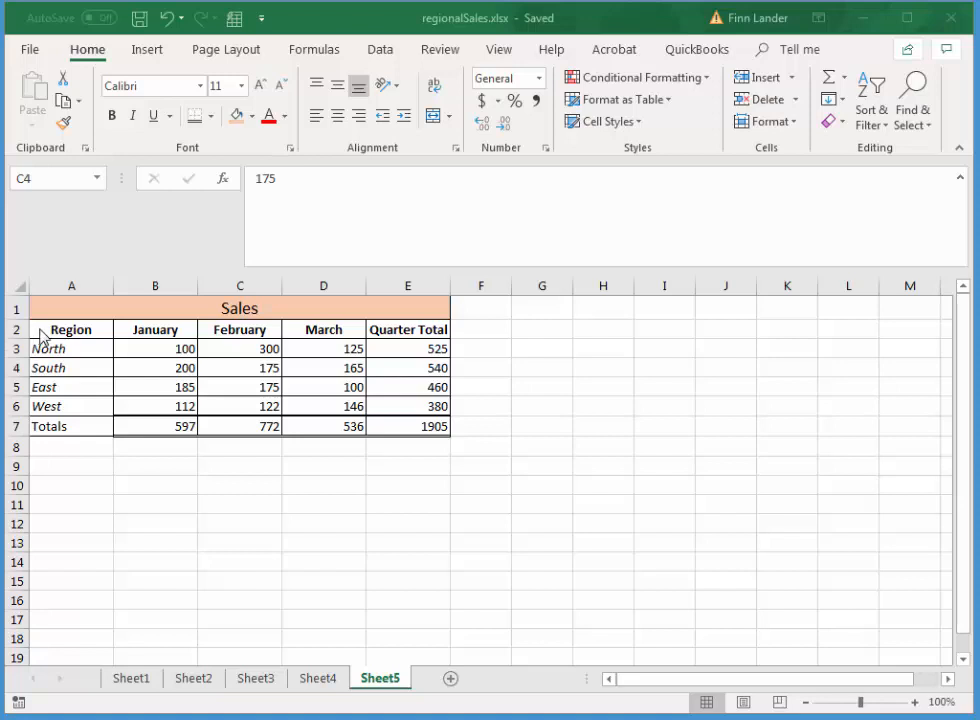
click(93, 311)
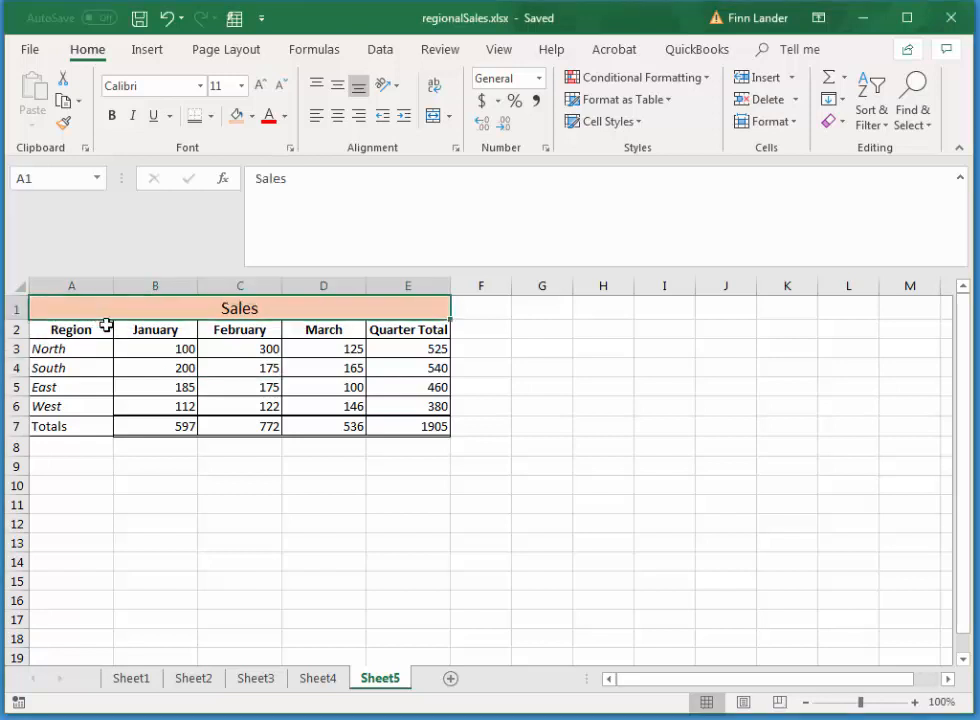
drag(106, 325, 201, 418)
click(521, 462)
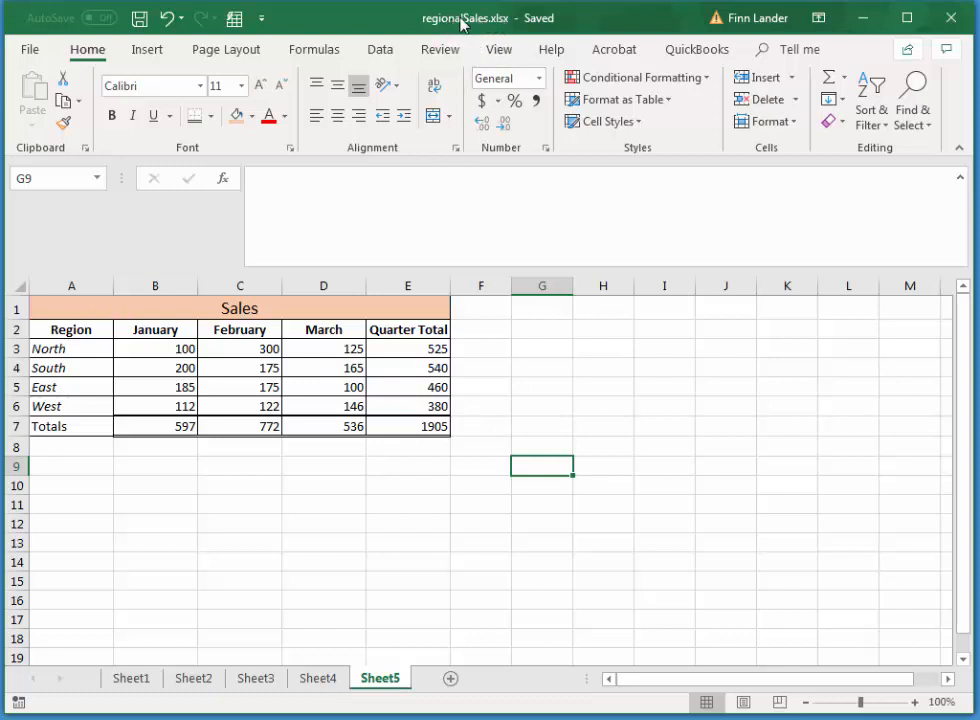
- Save the workbook under the new name regionalSales2 as an Excel Workbook in the !delete folder on the Desktop
click(140, 18)
click(31, 50)
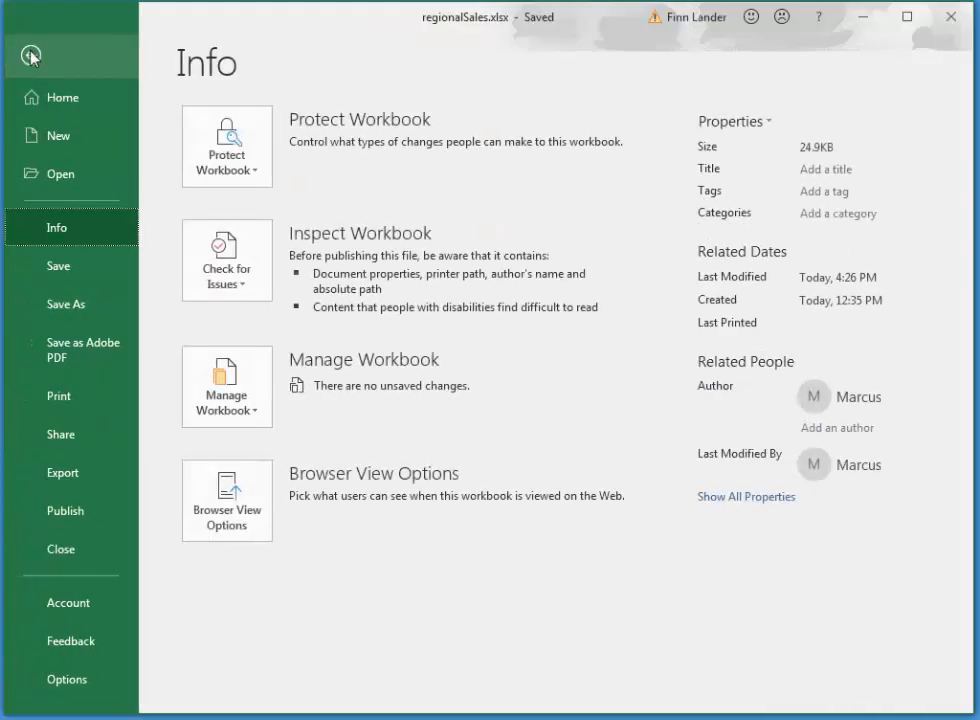
click(83, 306)
click(292, 452)
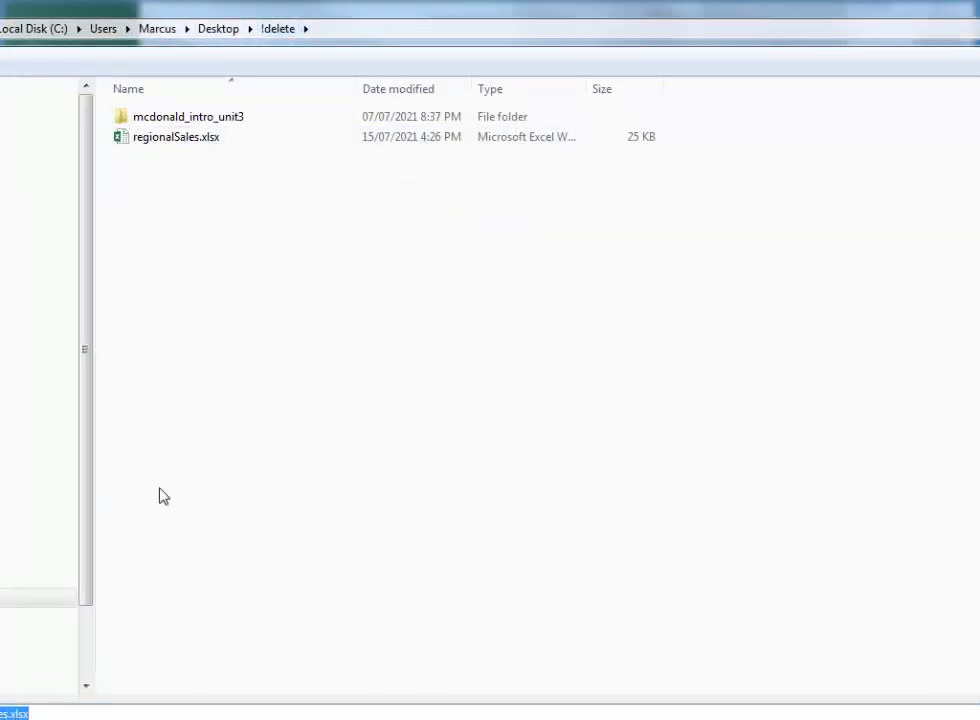
click(73, 714)
key(ctrl+a)
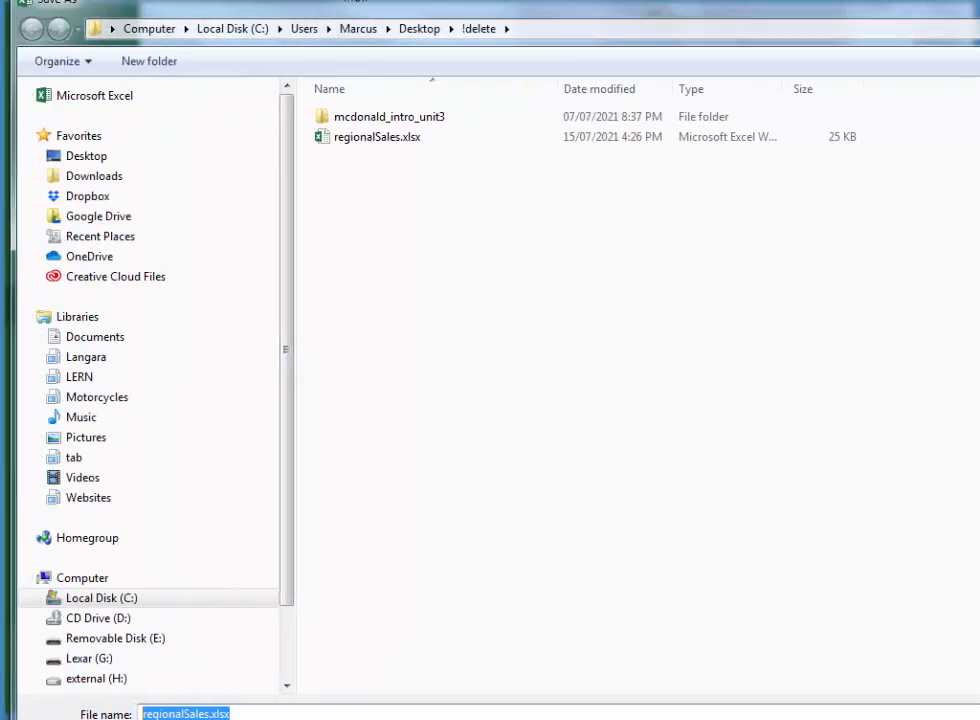
drag(362, 1, 418, 53)
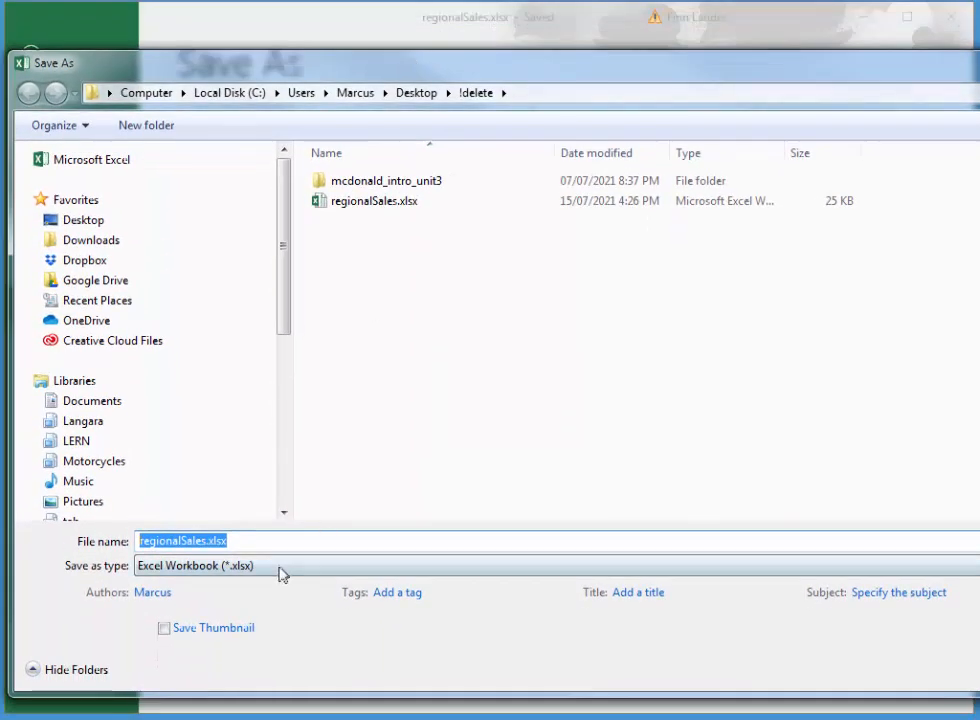
text(regional)
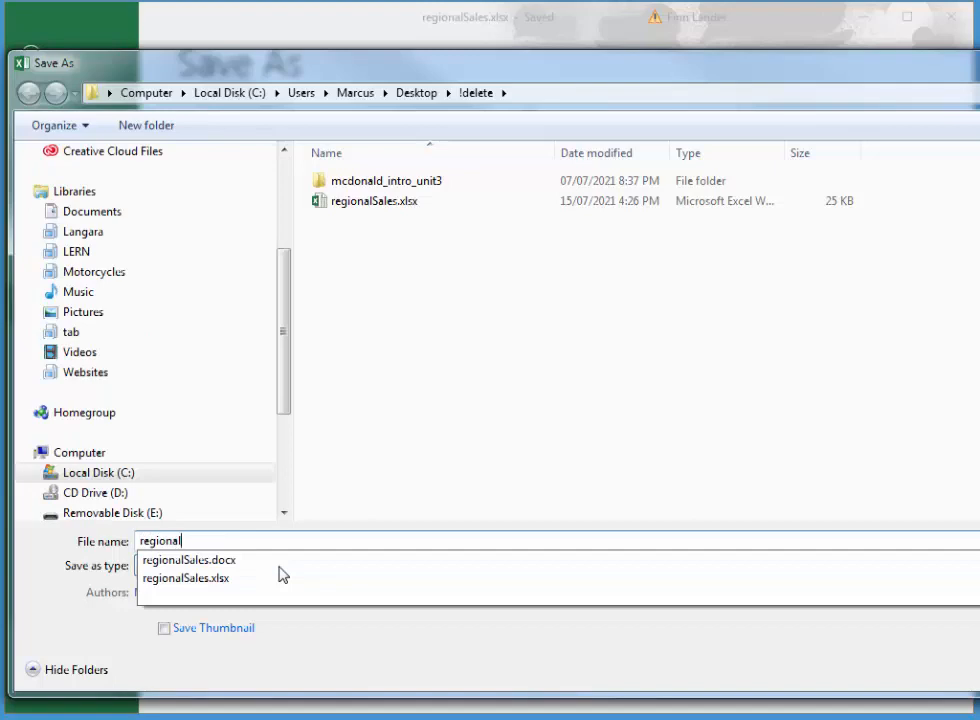
text(Sales2)
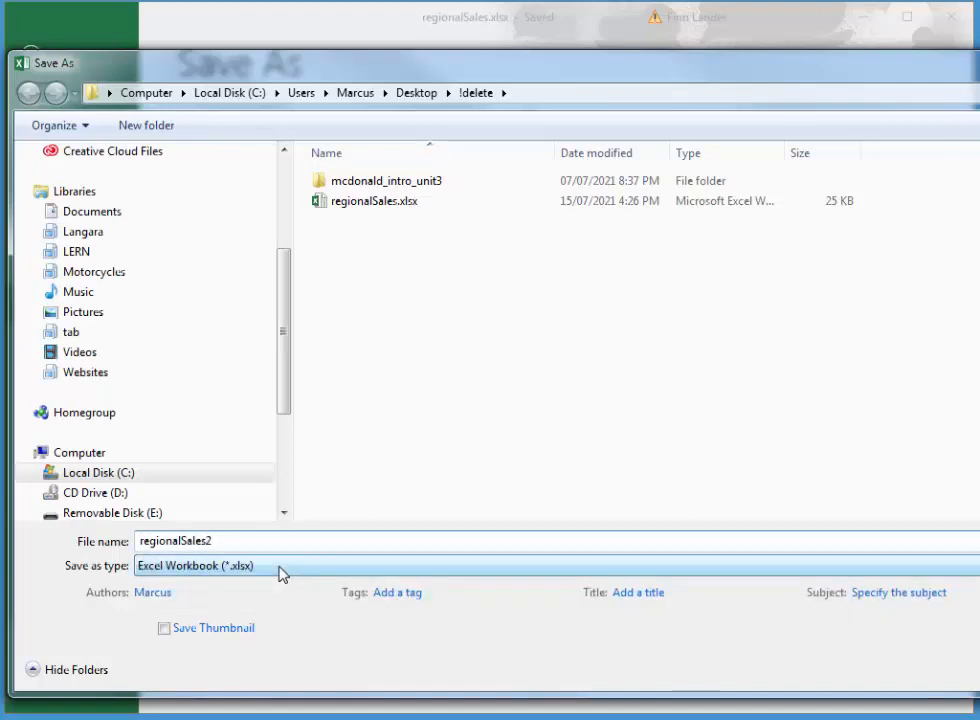
key(Return)
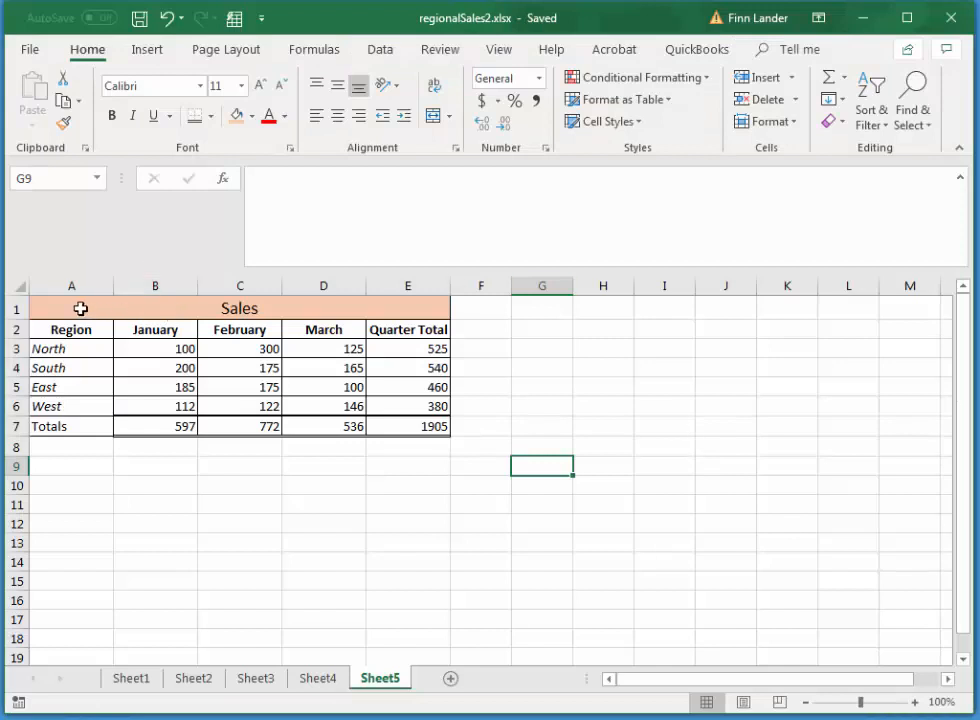
- Copy the Sales table in A1:E7, switch to Word and create a blank document
drag(79, 308, 268, 420)
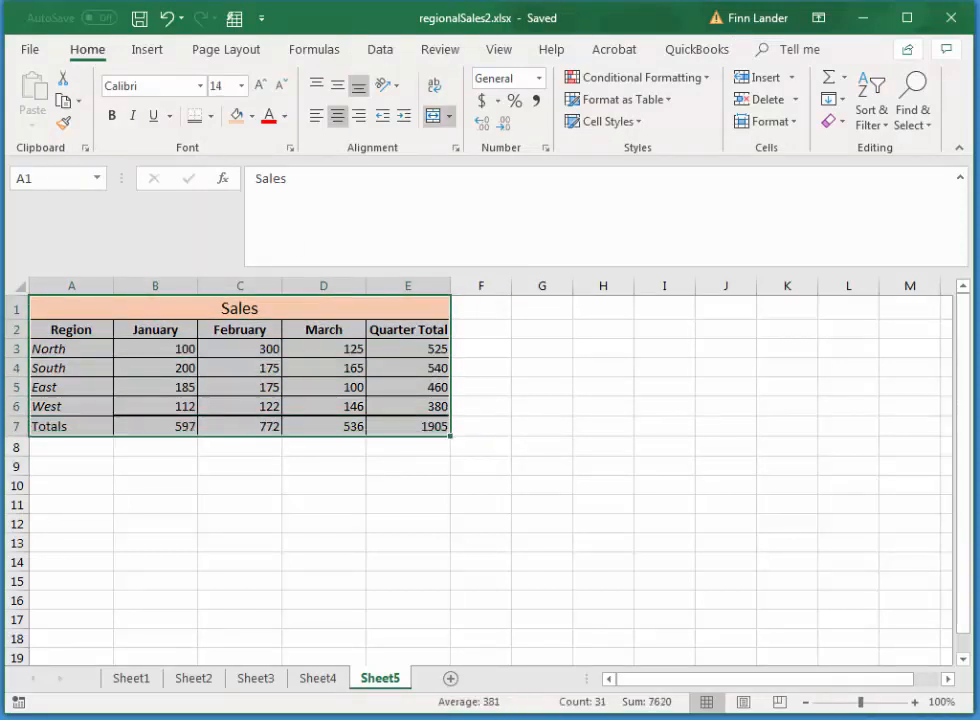
click(63, 104)
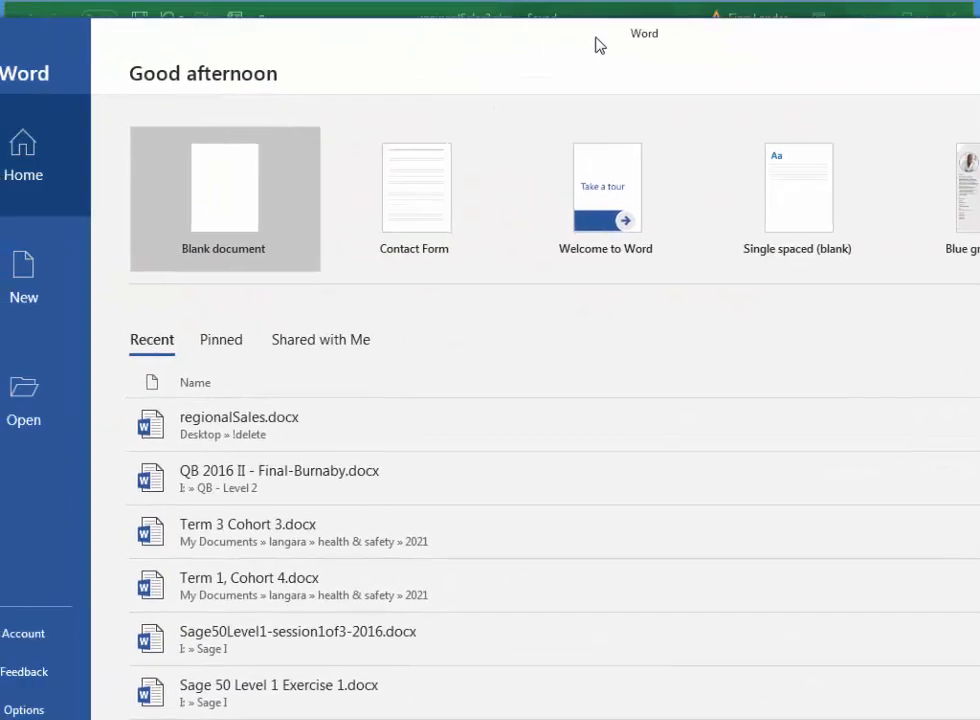
click(268, 216)
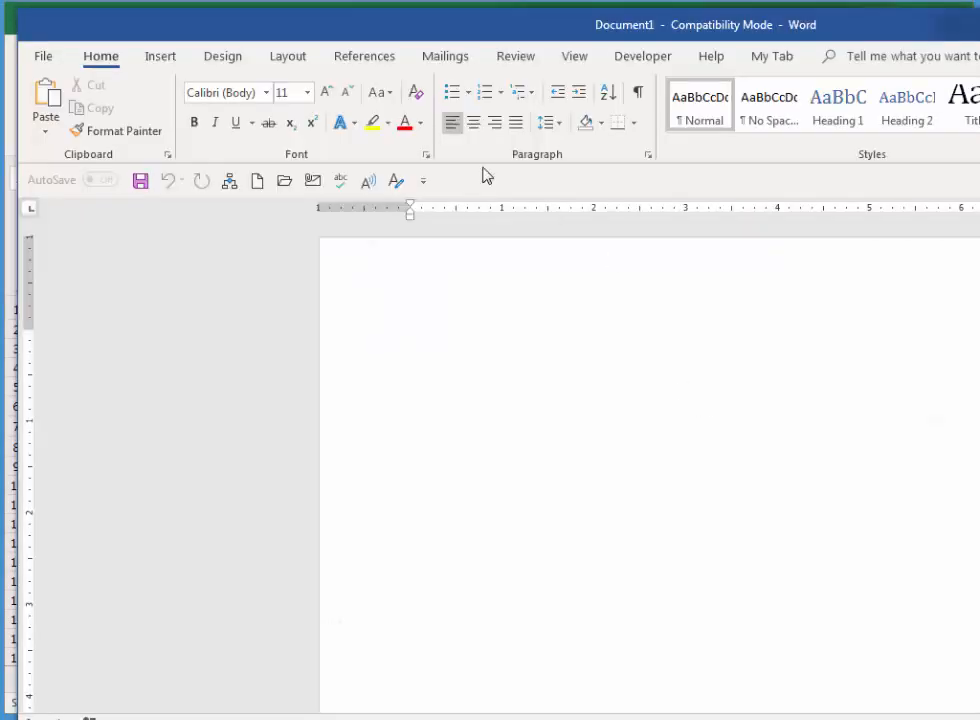
- Save the blank document as regionalSales2 in the Desktop's !delete folder as a Word Document, accepting the upgrade to the newest file format
click(40, 57)
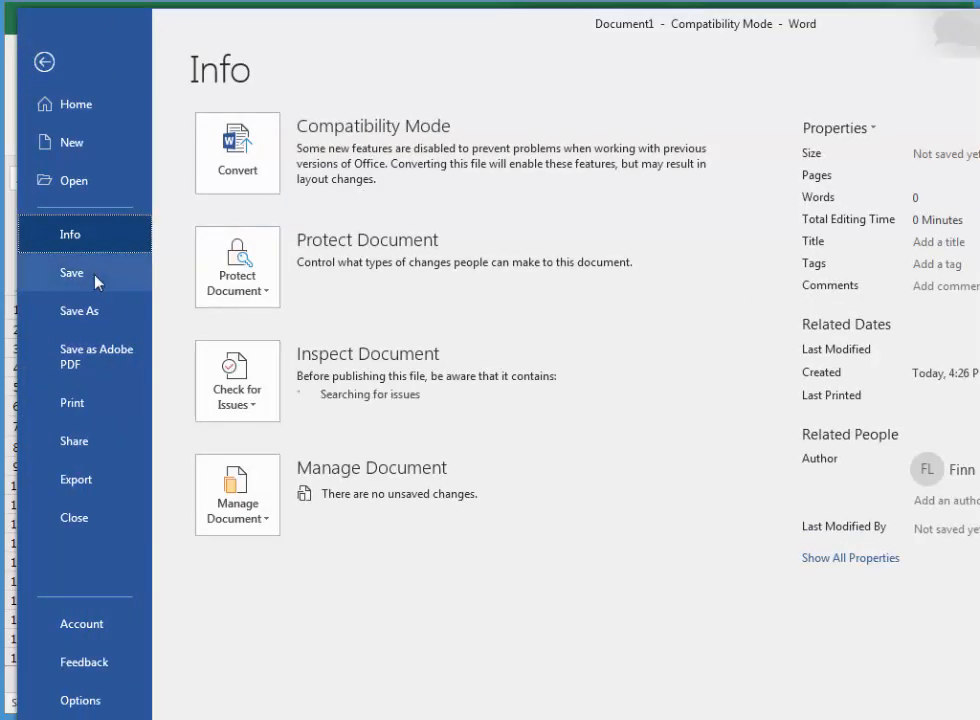
click(75, 311)
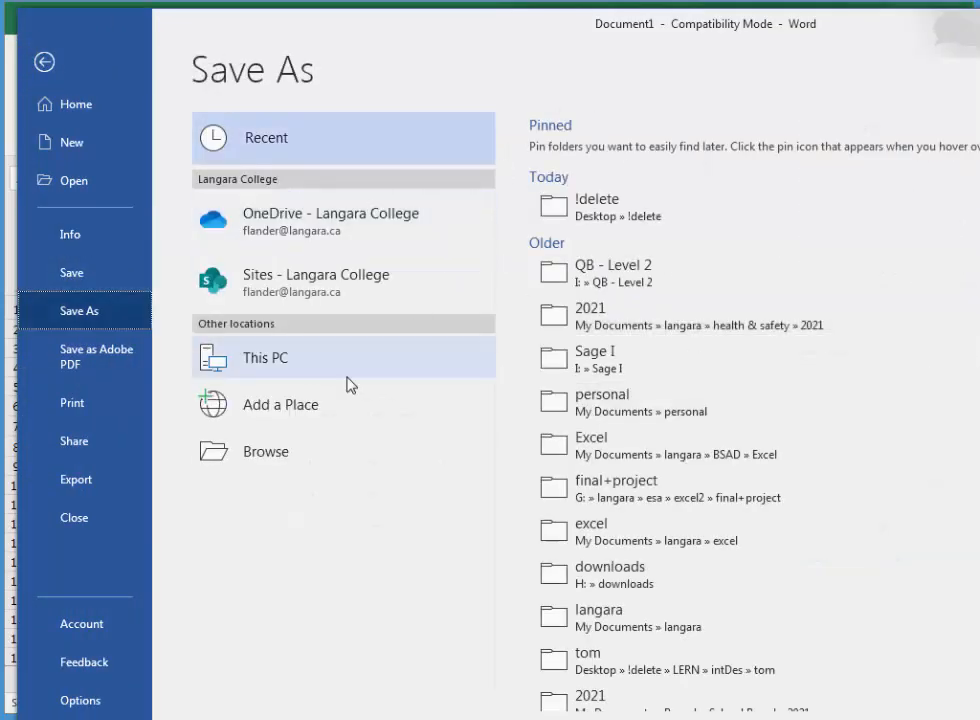
click(265, 453)
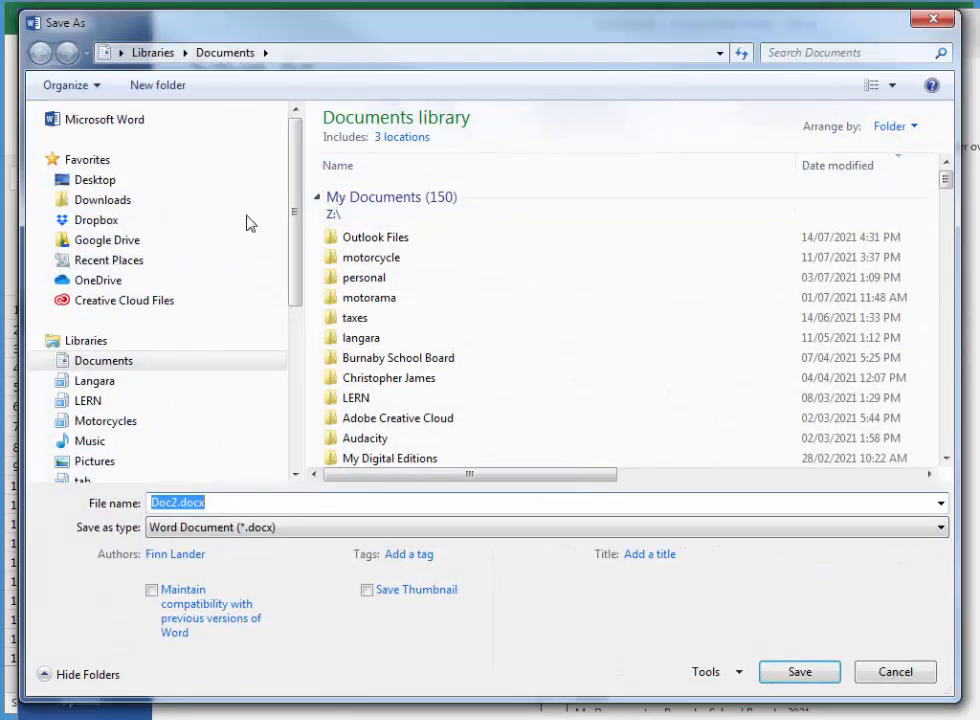
click(100, 182)
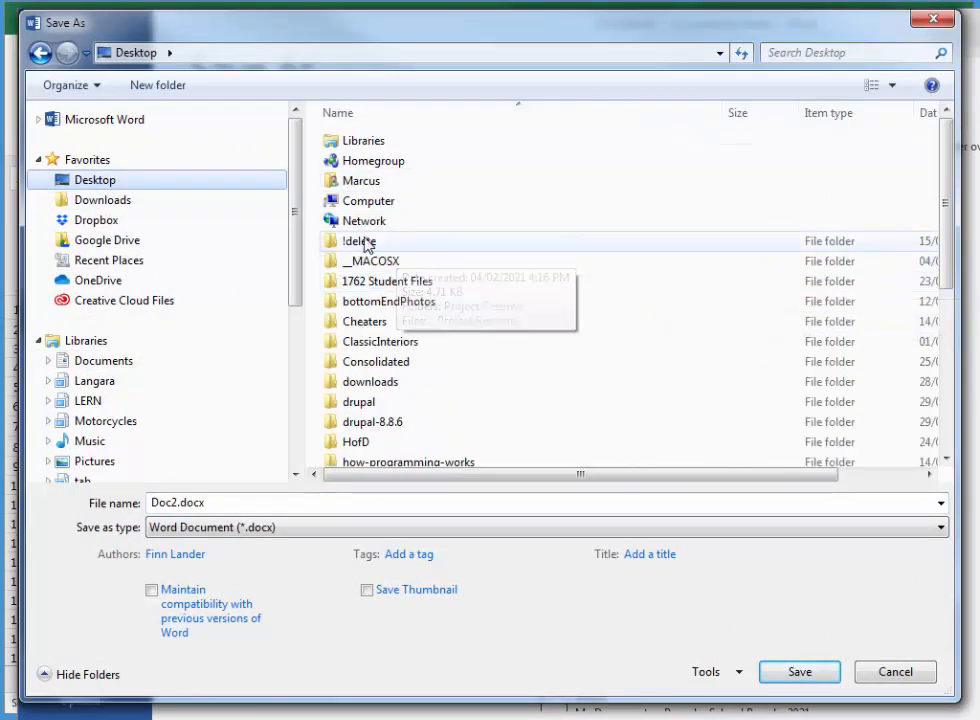
double_click(362, 242)
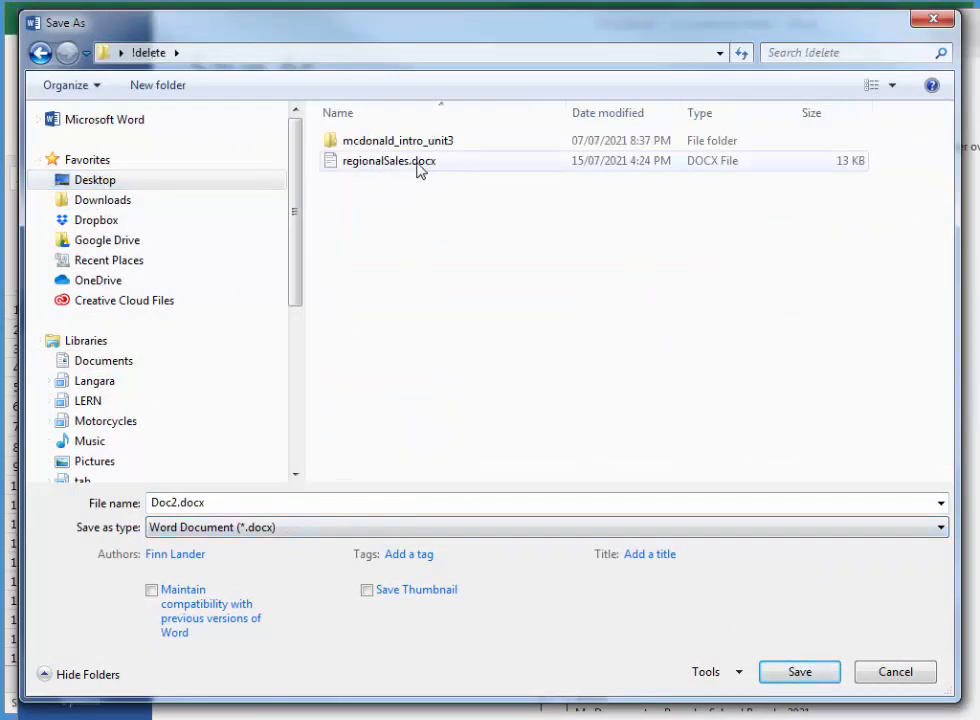
click(252, 503)
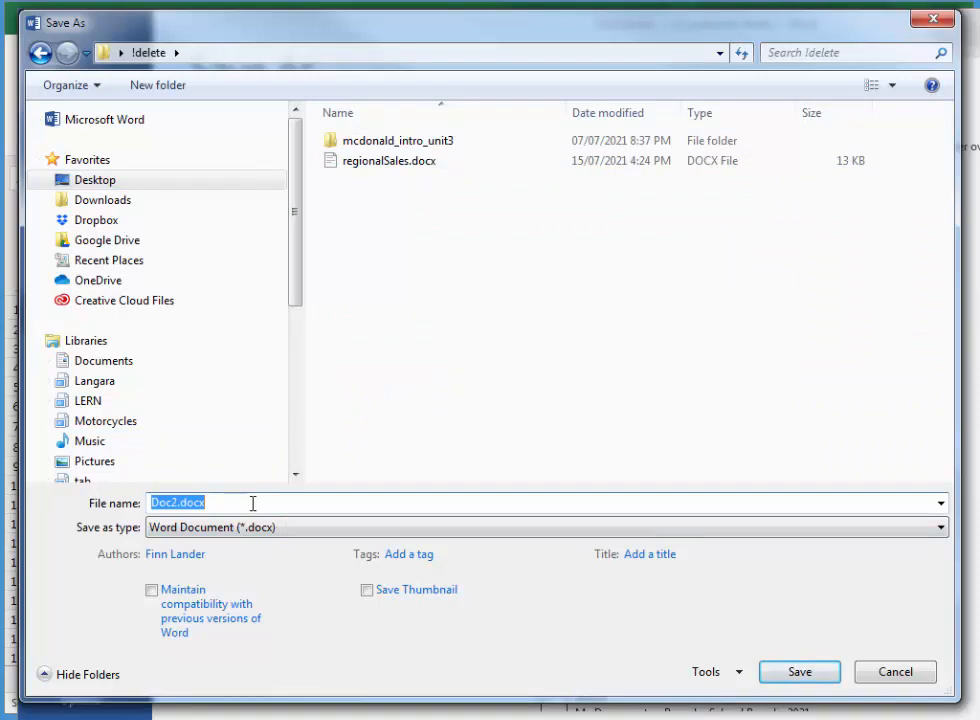
text(regional)
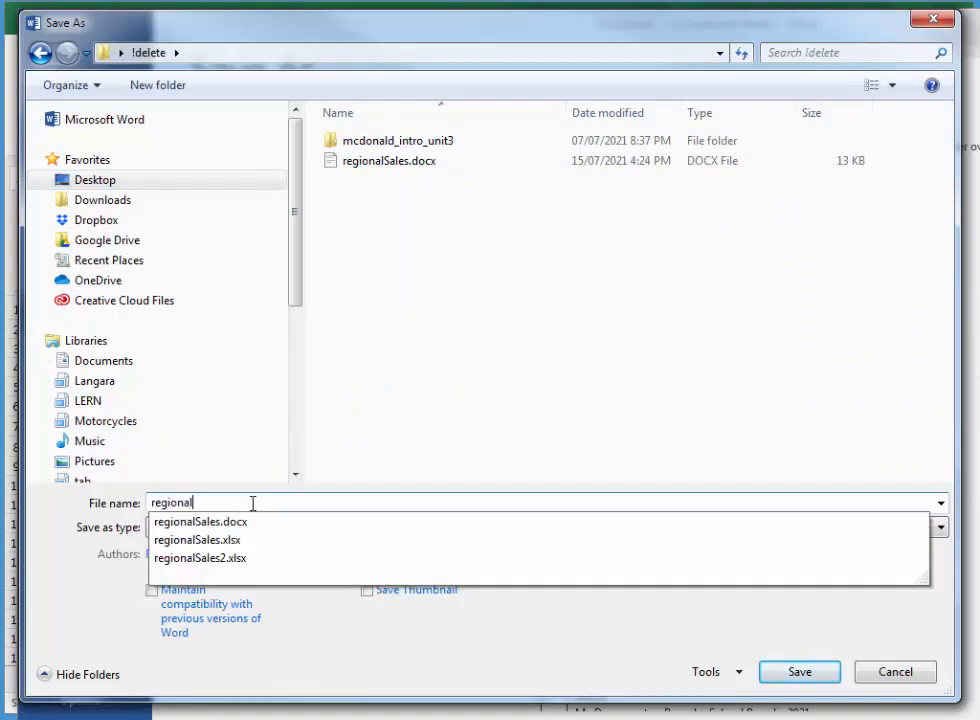
text(Sales2)
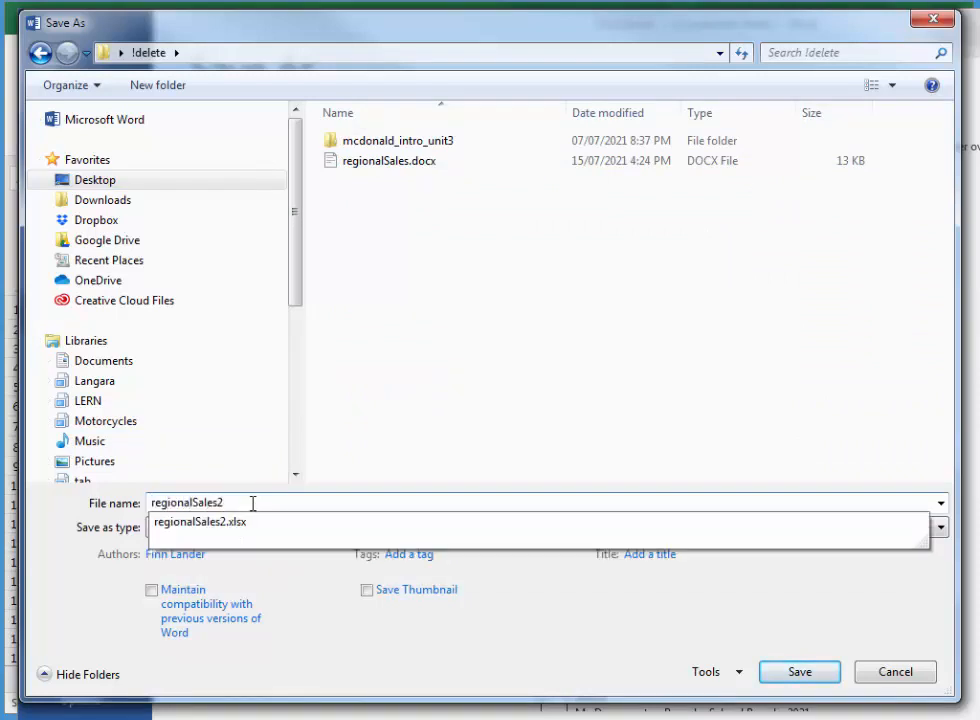
click(798, 673)
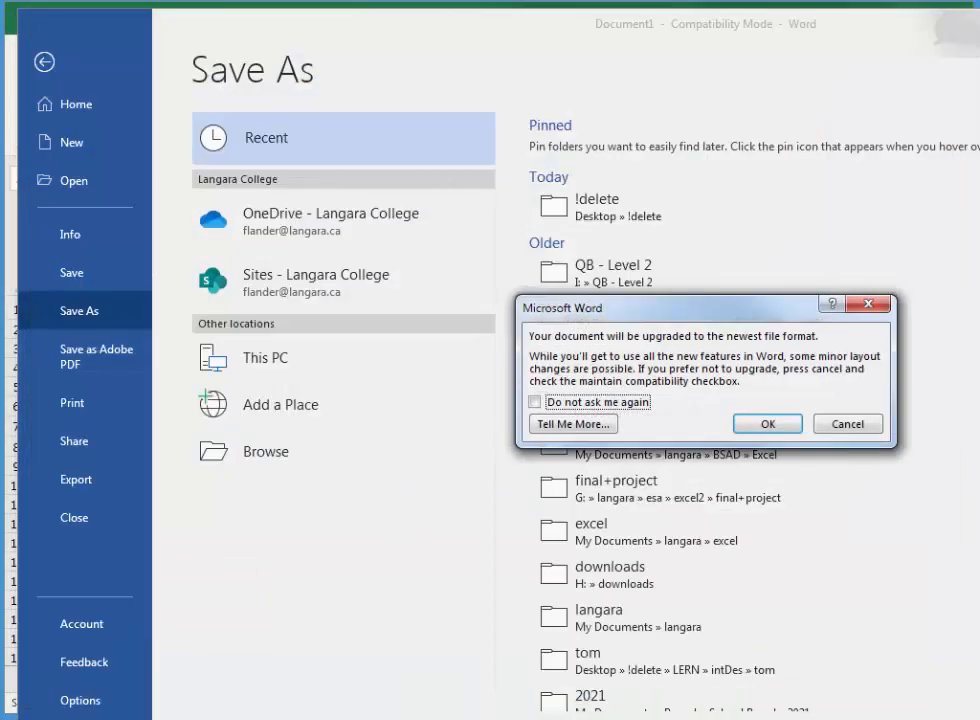
click(772, 424)
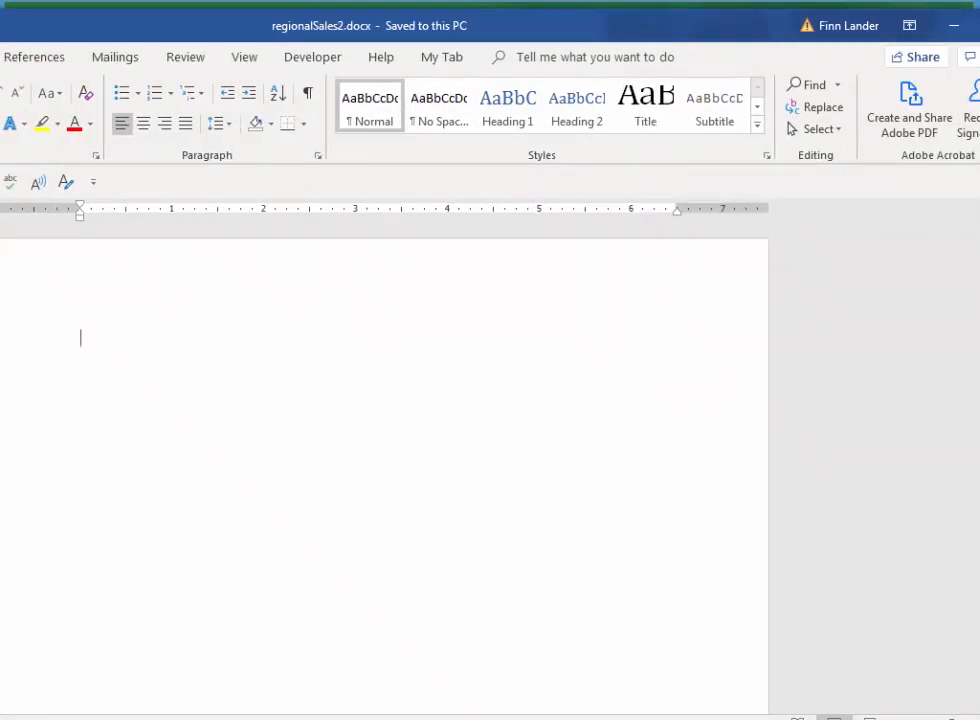
- Fit the Word window to the screen and paste the copied Sales table into the document with its source formatting
drag(979, 81, 680, 83)
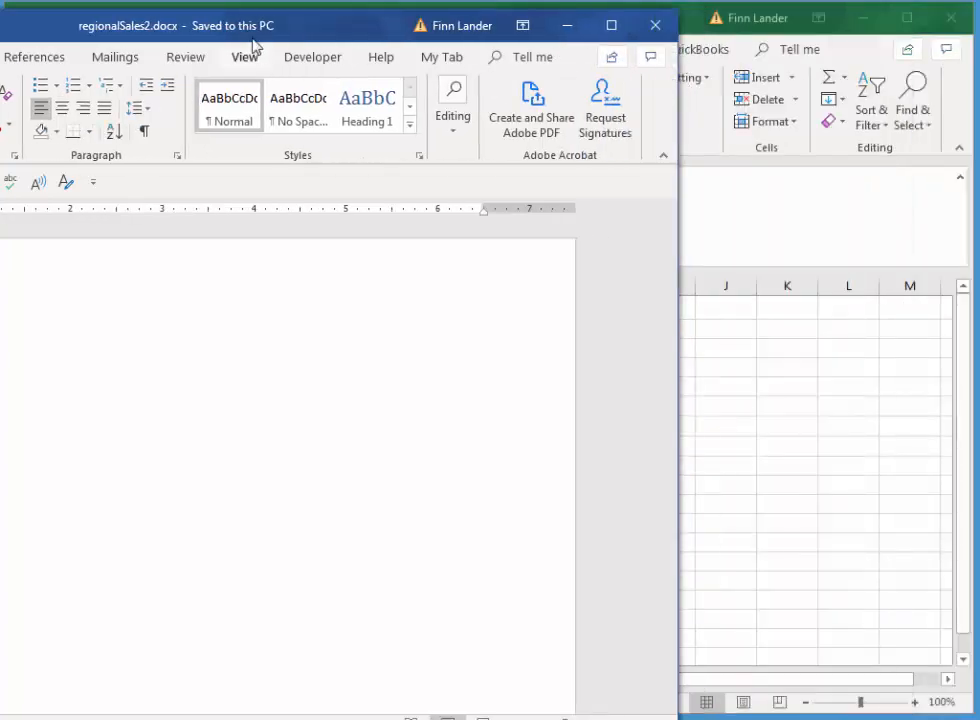
drag(279, 35, 568, 35)
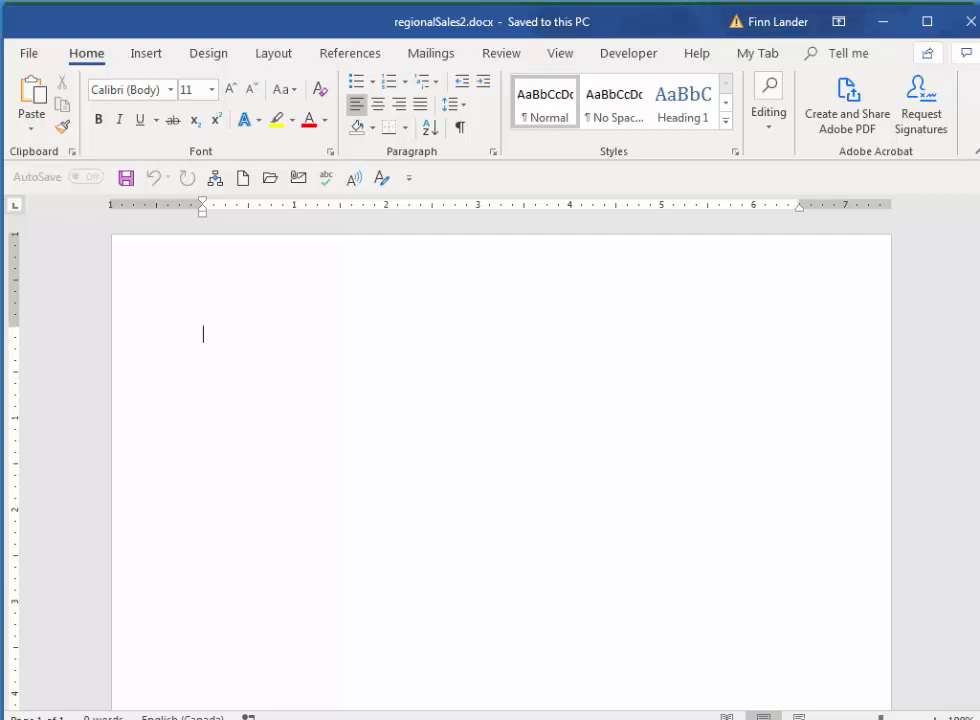
mouse_move(979, 120)
mouse_down()
mouse_move(960, 120)
mouse_move(969, 120)
mouse_up()
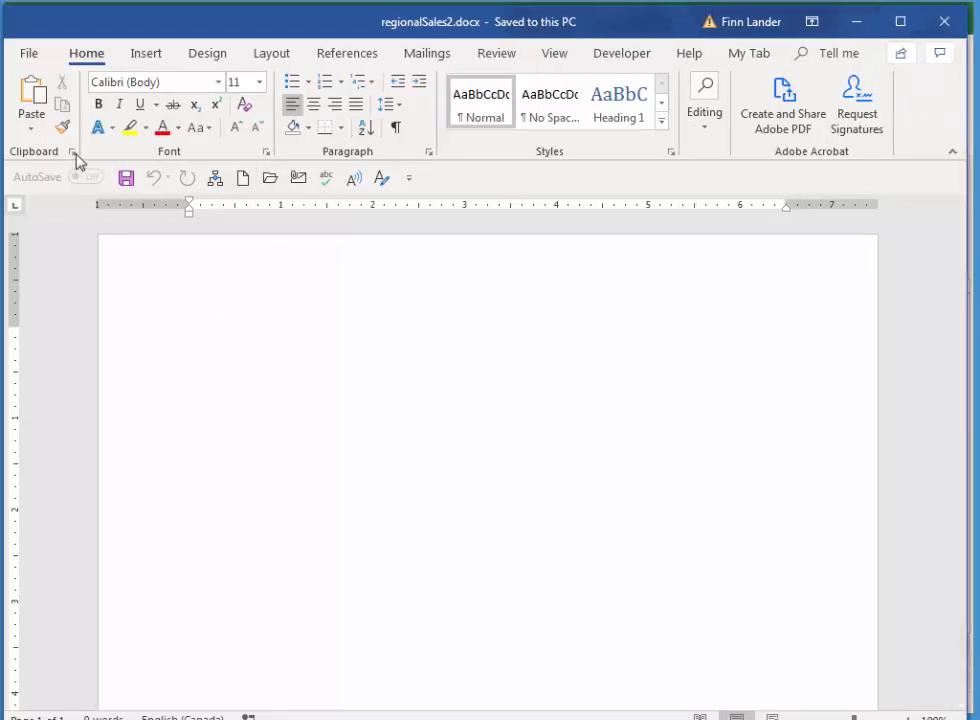
click(33, 130)
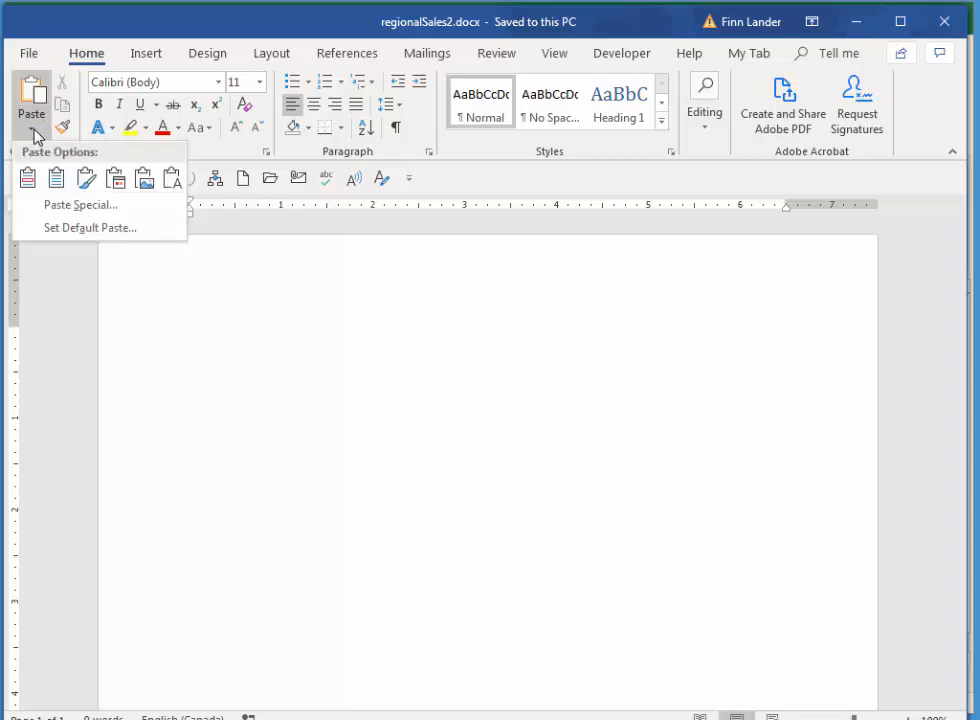
click(28, 185)
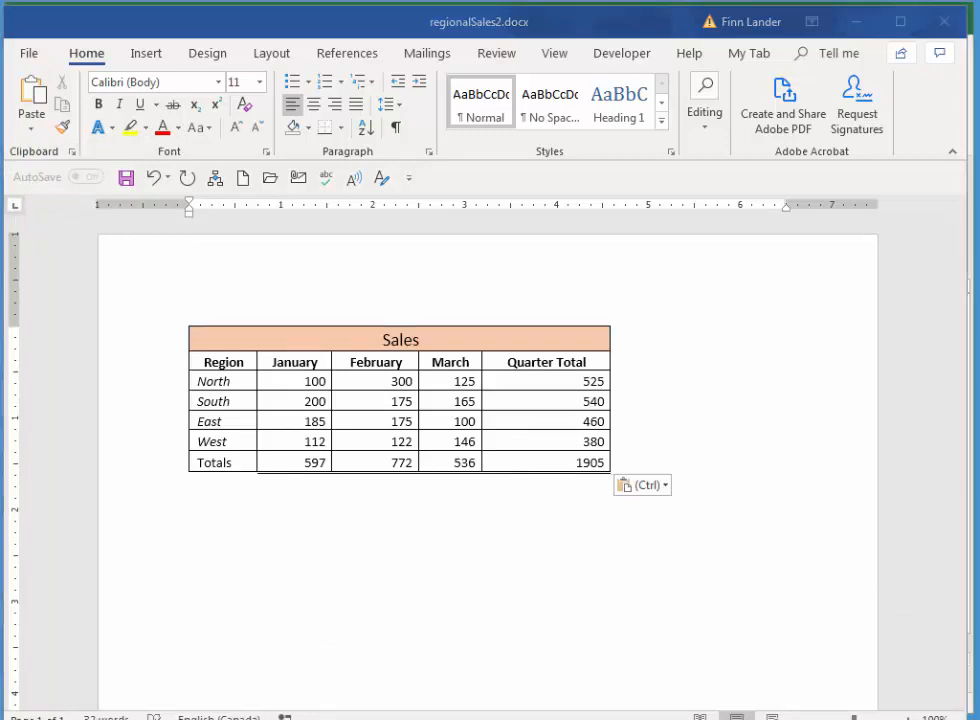
- Switch to the Excel workbook, set the North region's February sales in C3 to 175 and save the workbook
key(alt+Tab)
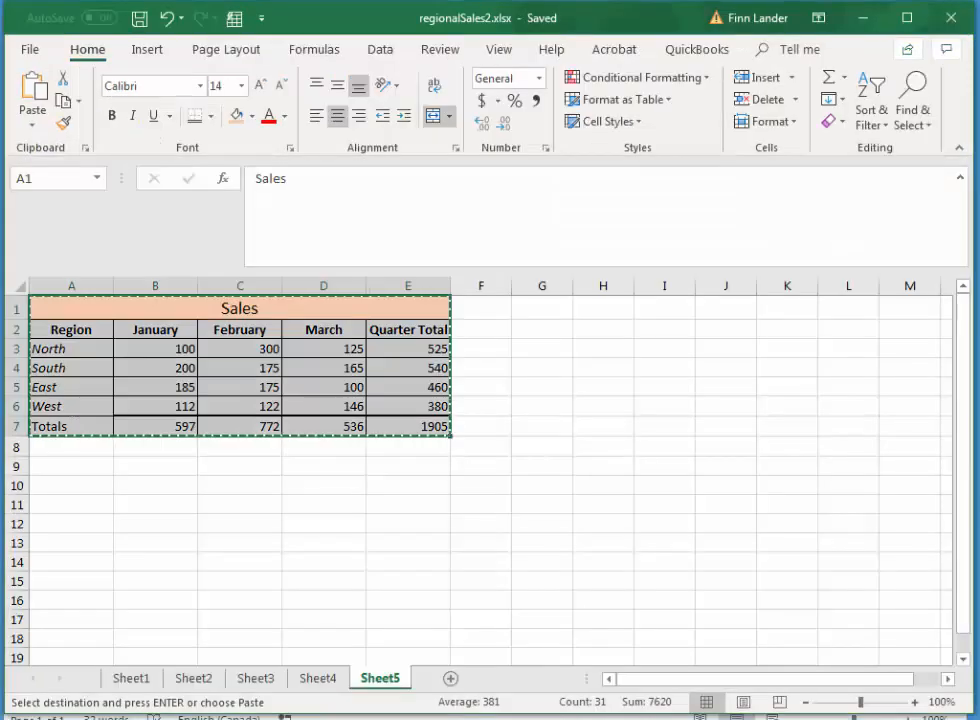
click(255, 349)
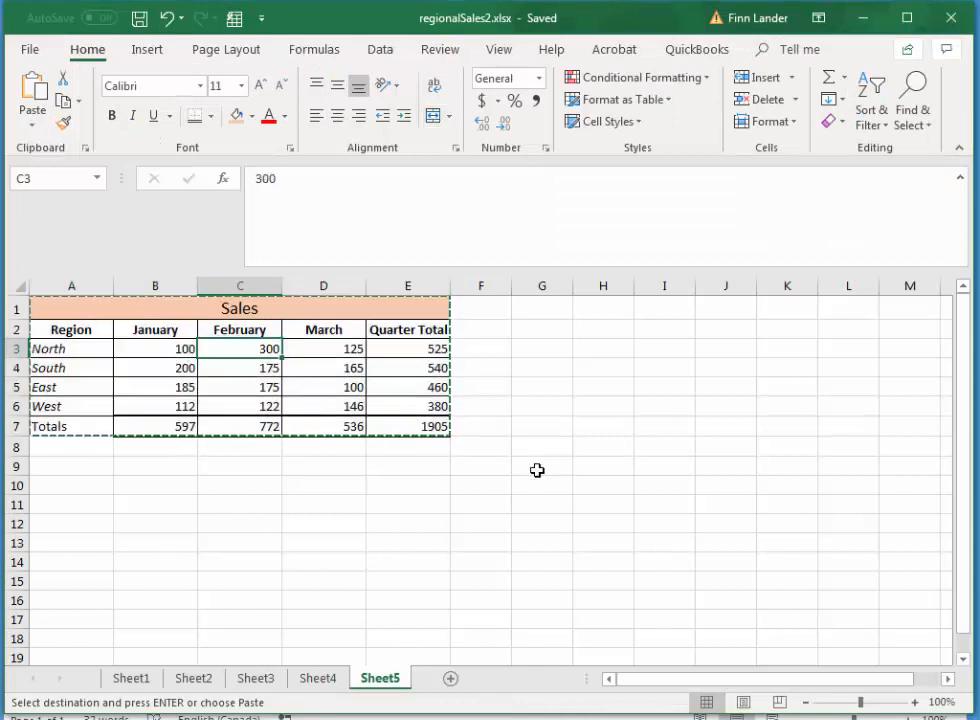
text(175)
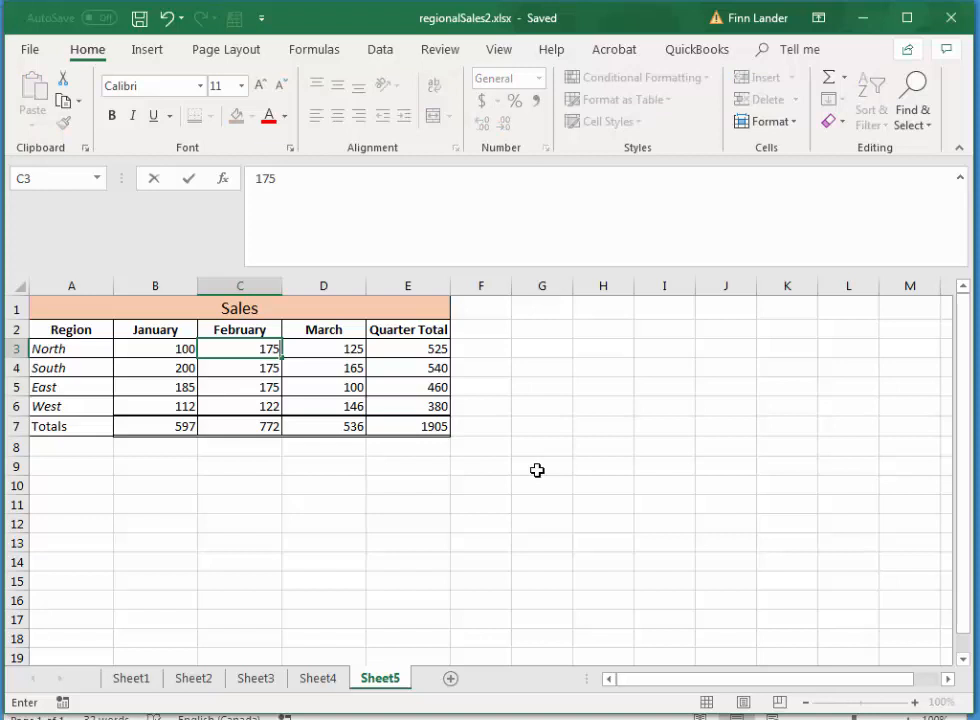
key(Tab)
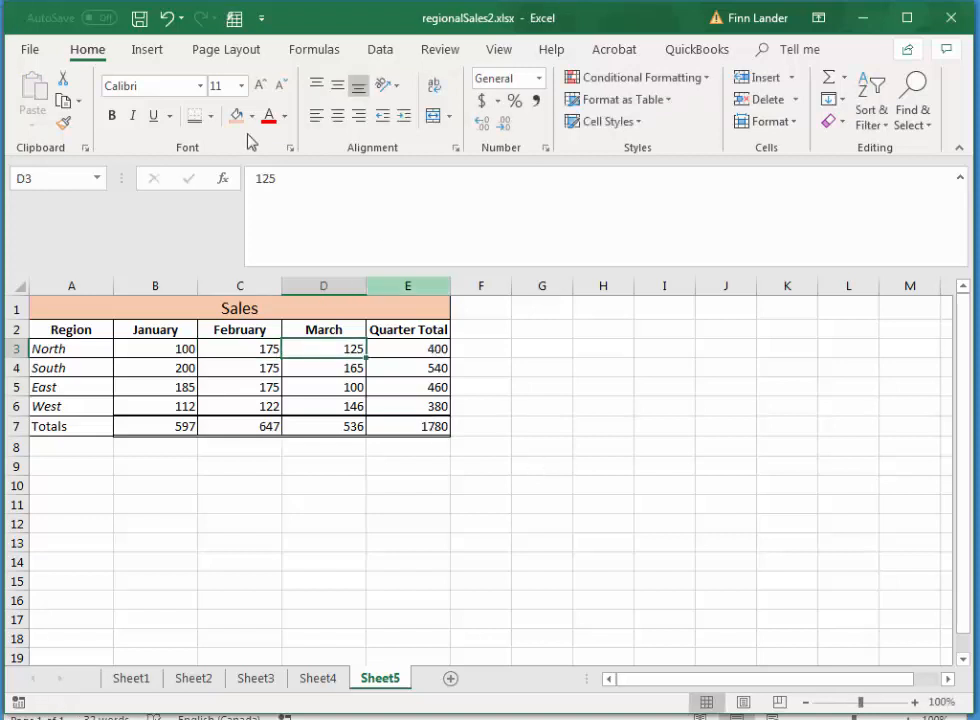
click(33, 50)
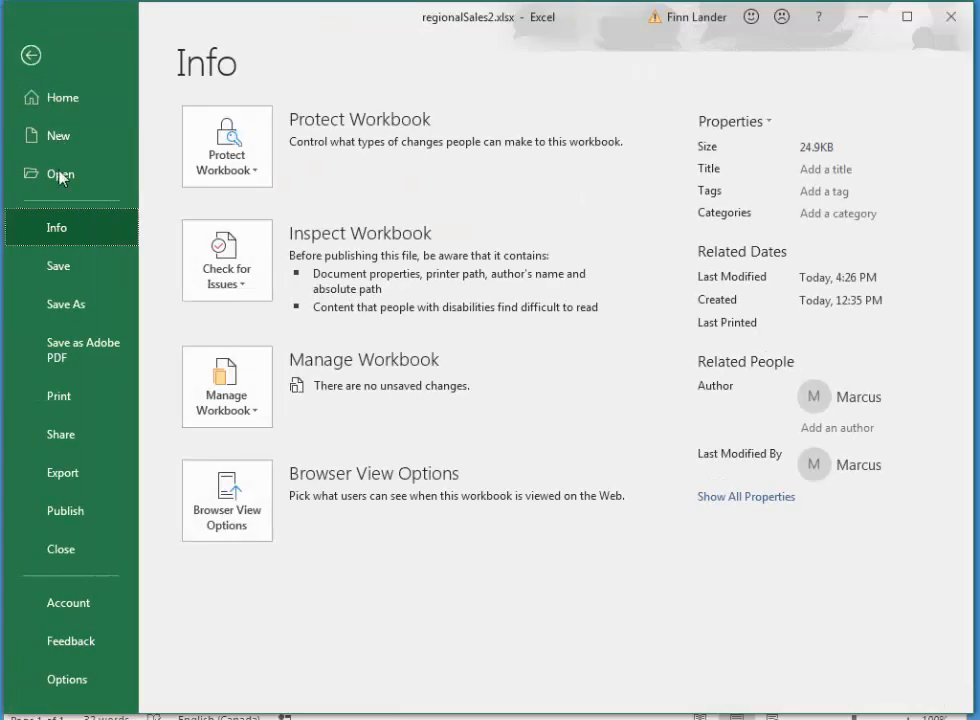
click(61, 265)
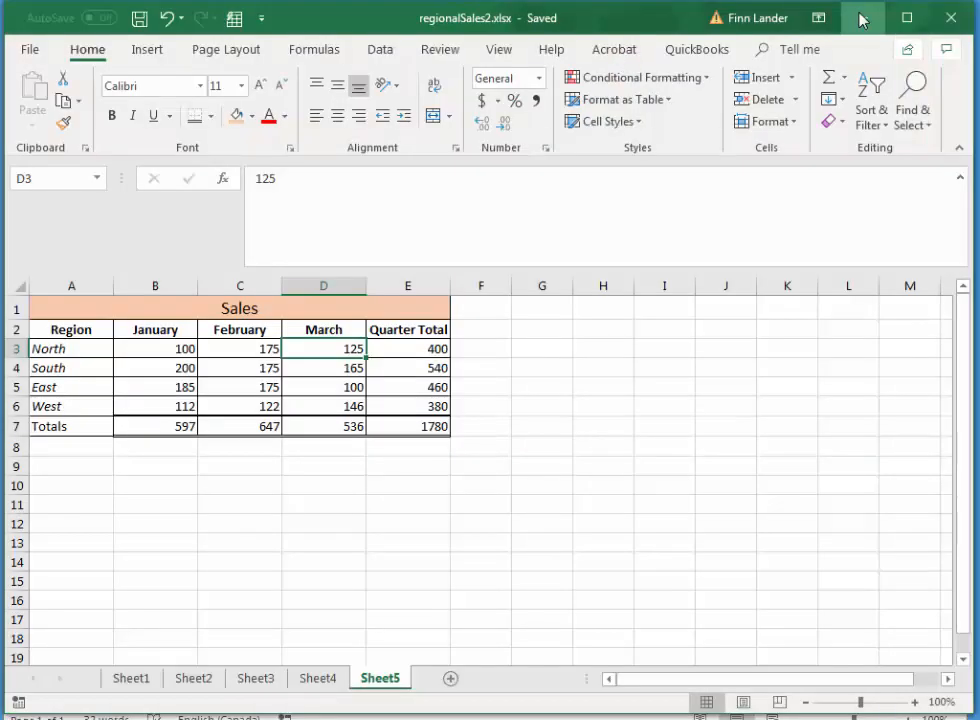
- Switch to the Word document and add a blank line below the pasted Sales table
click(860, 16)
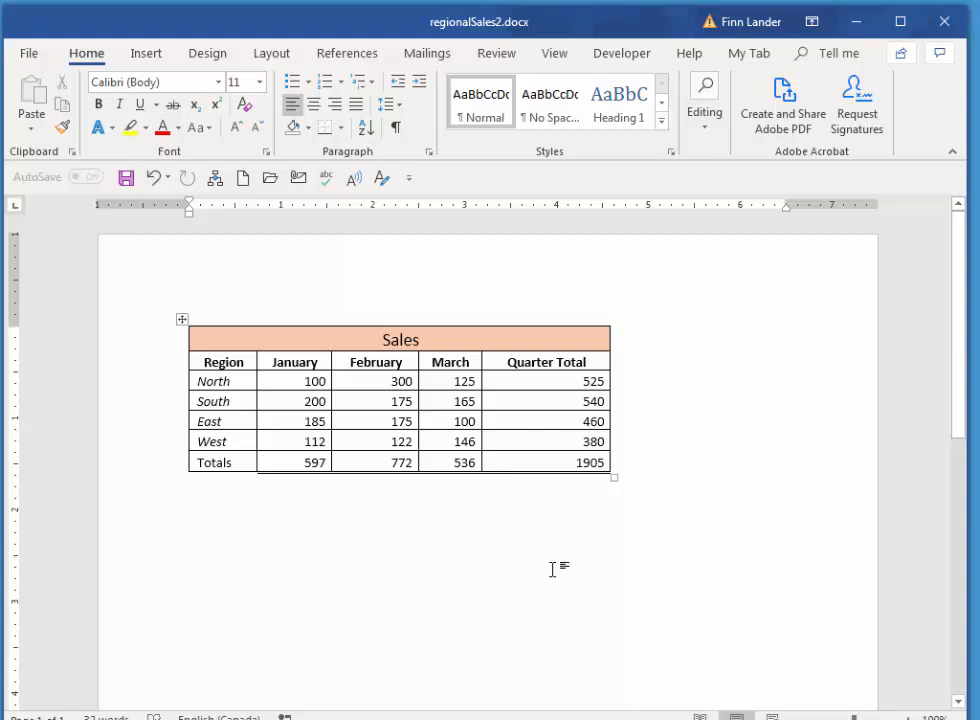
key(Return)
click(30, 134)
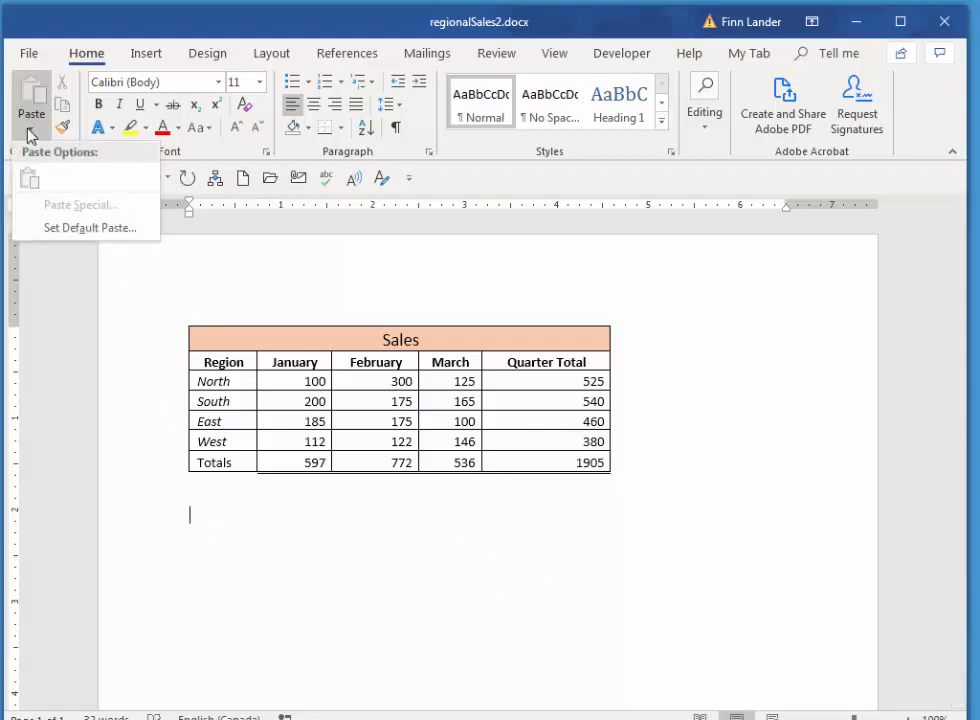
click(29, 132)
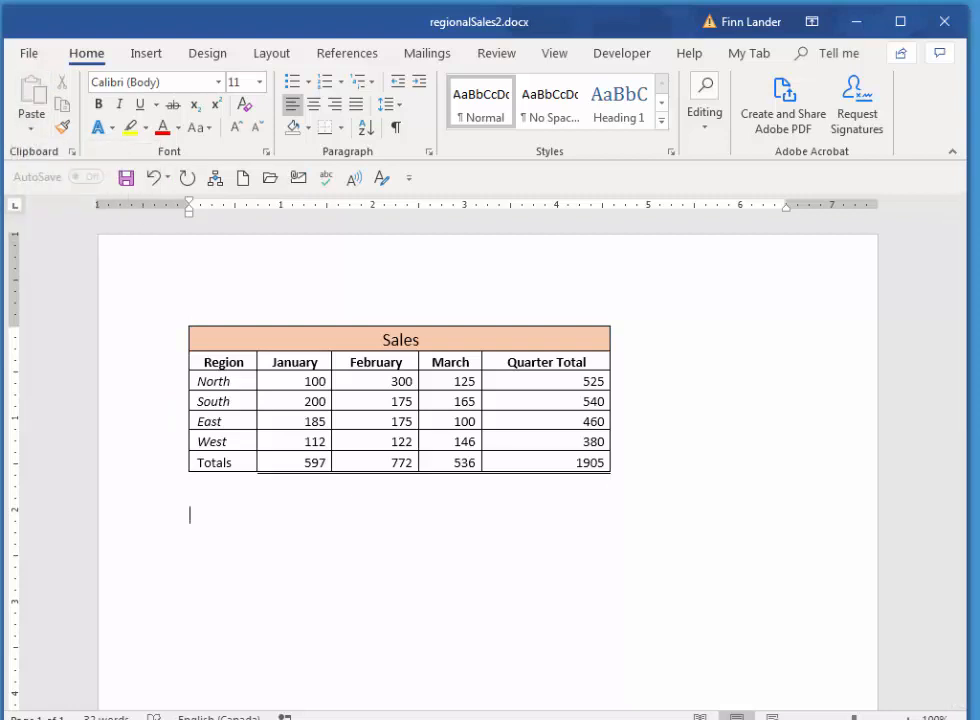
- Copy the Sales table in A1:E7 from Excel again and paste it into Word below the first table, linked with source formatting
key(alt+Tab)
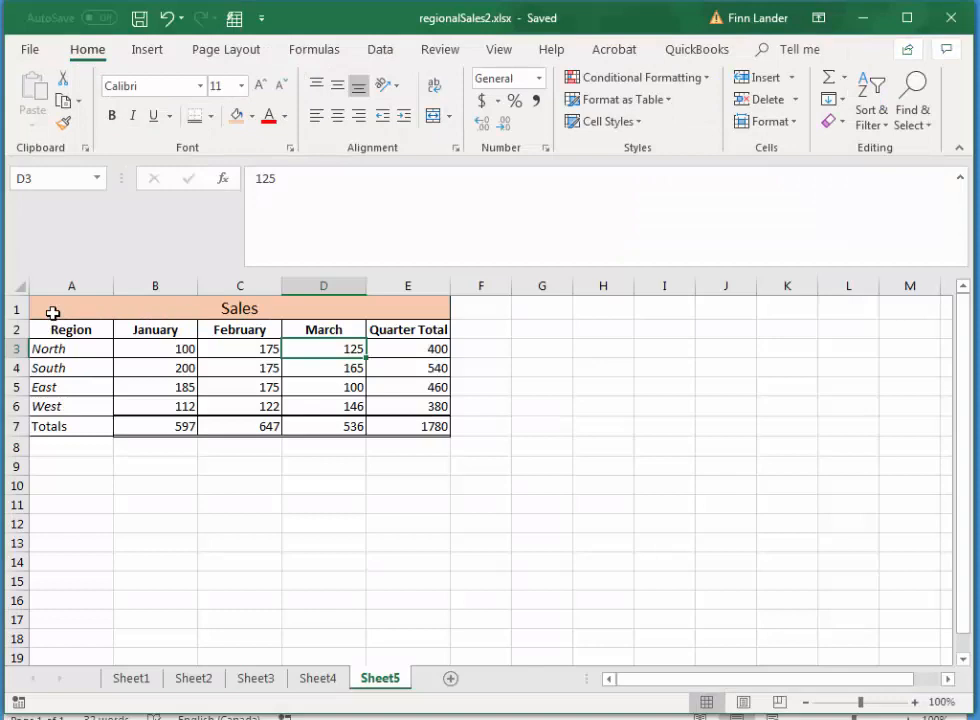
drag(52, 311, 358, 427)
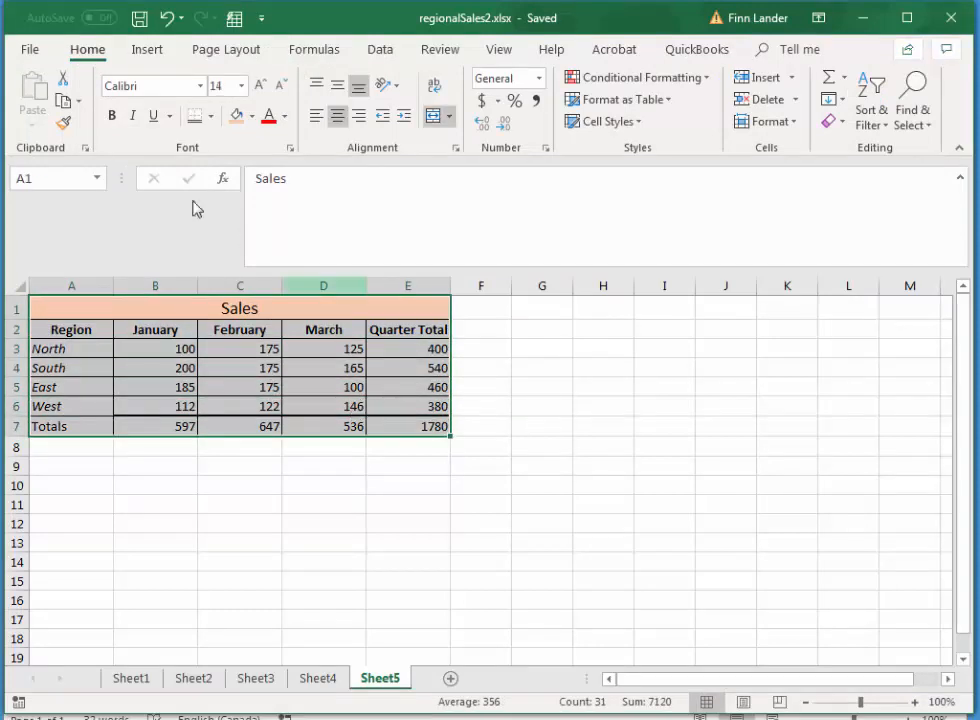
click(63, 100)
key(alt+Tab)
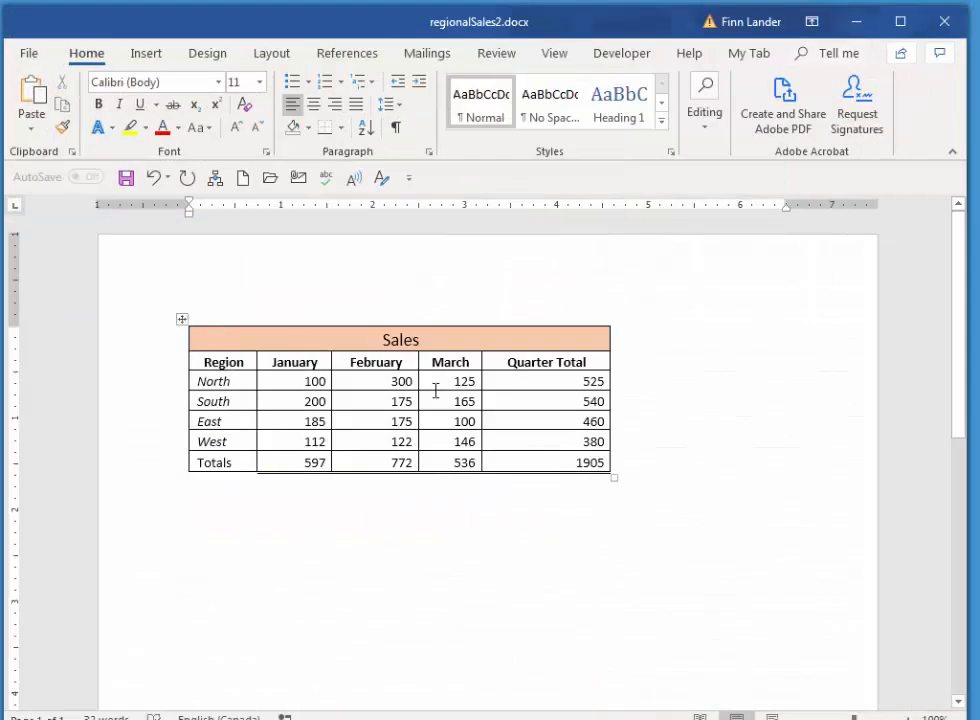
click(33, 130)
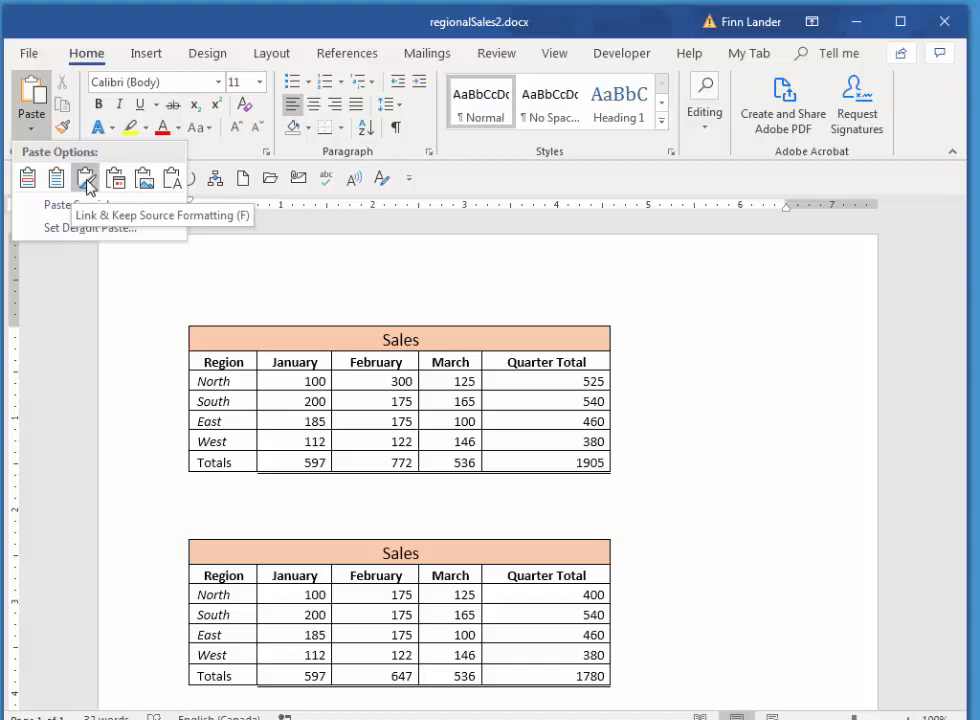
click(87, 187)
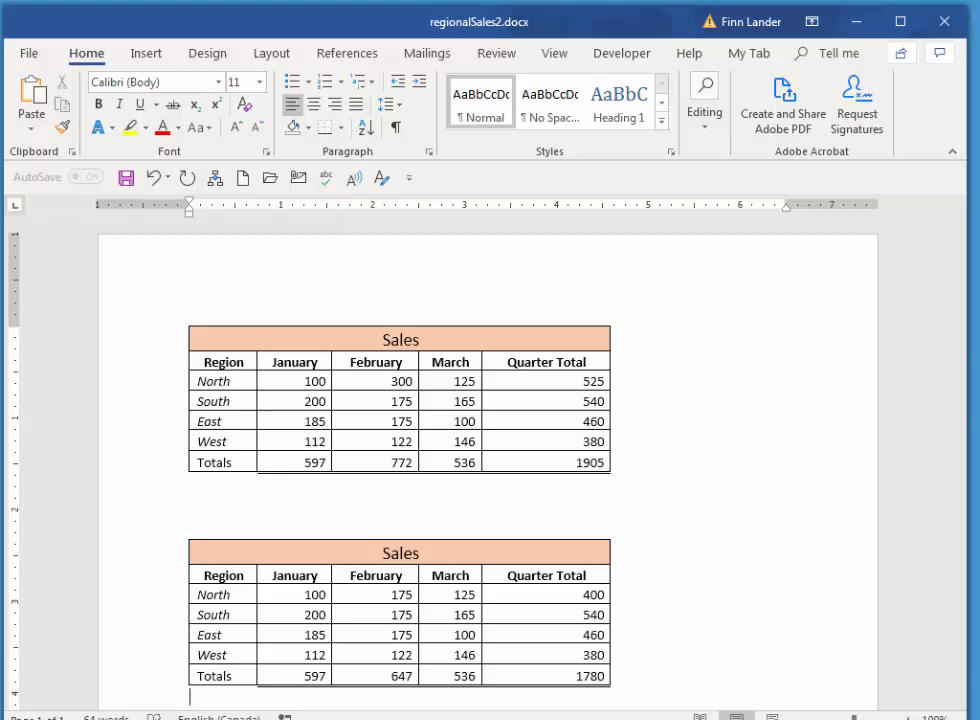
- Set the North region's February sales in C3 of the Excel workbook to 300 and return to the Word document
key(alt+Tab)
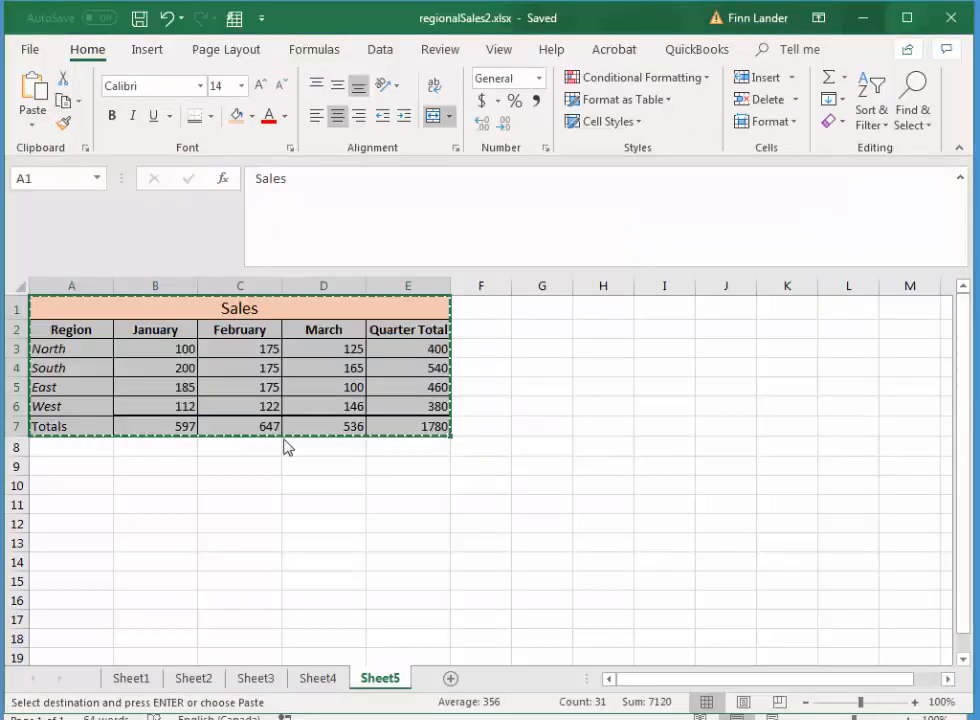
click(263, 348)
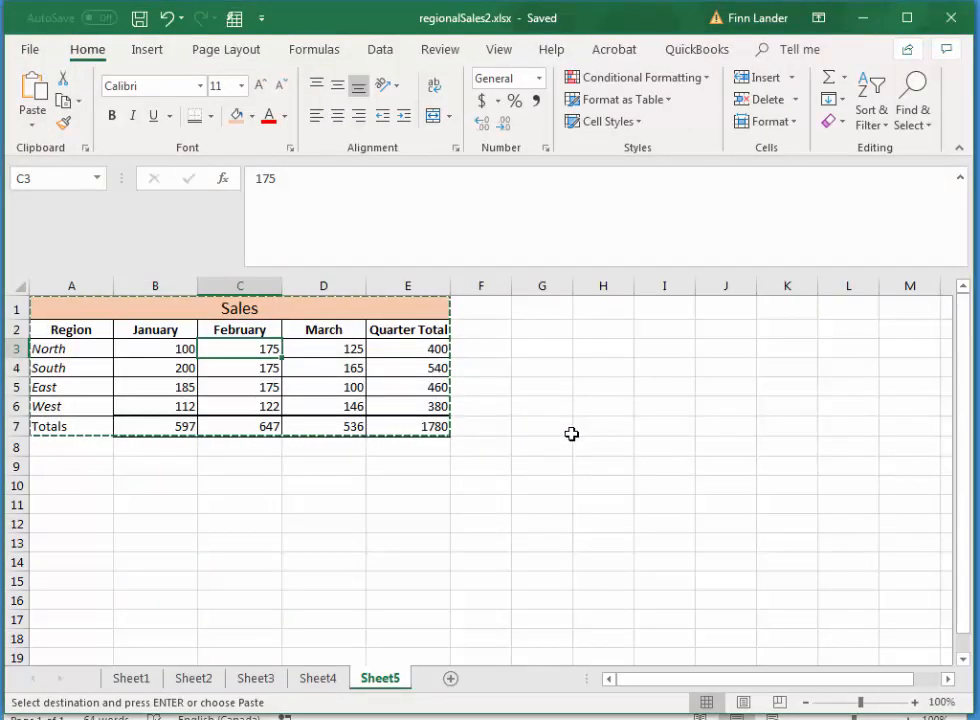
text(300)
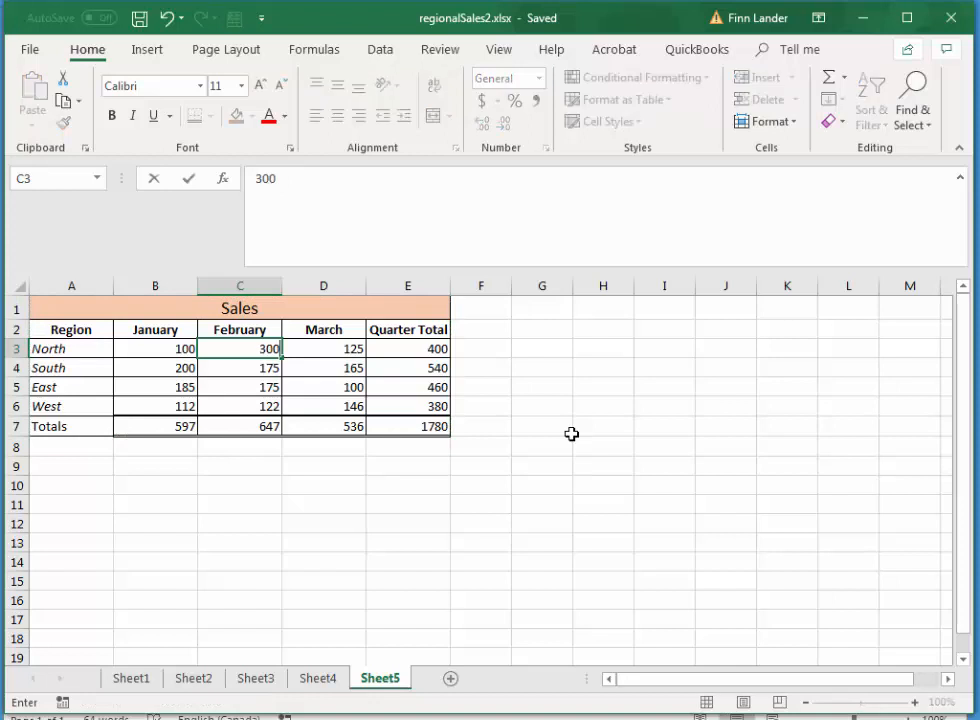
key(Tab)
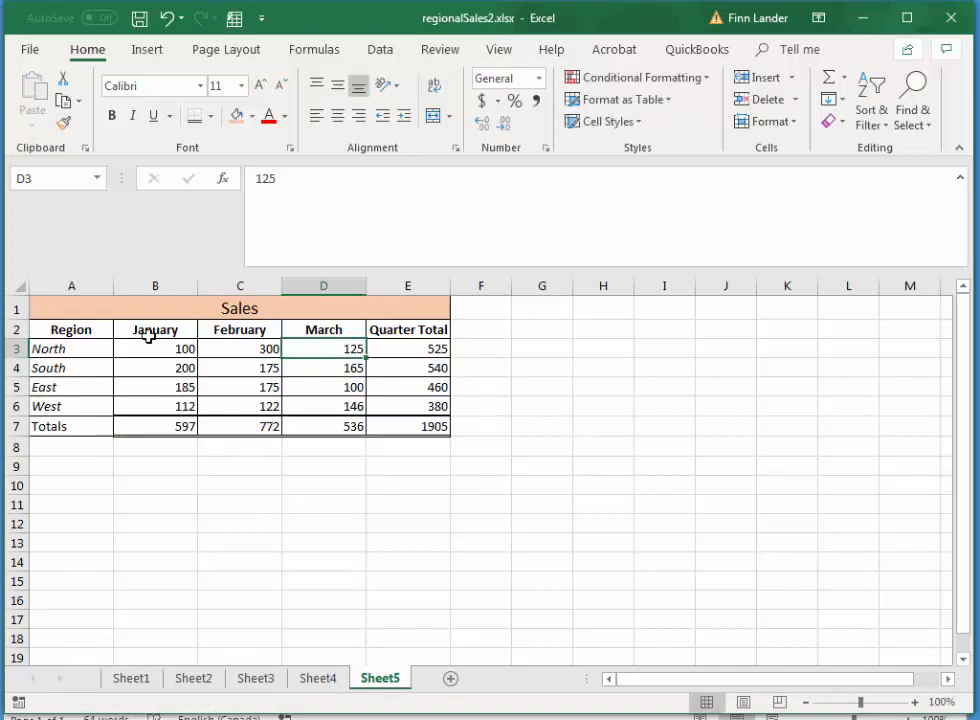
click(860, 19)
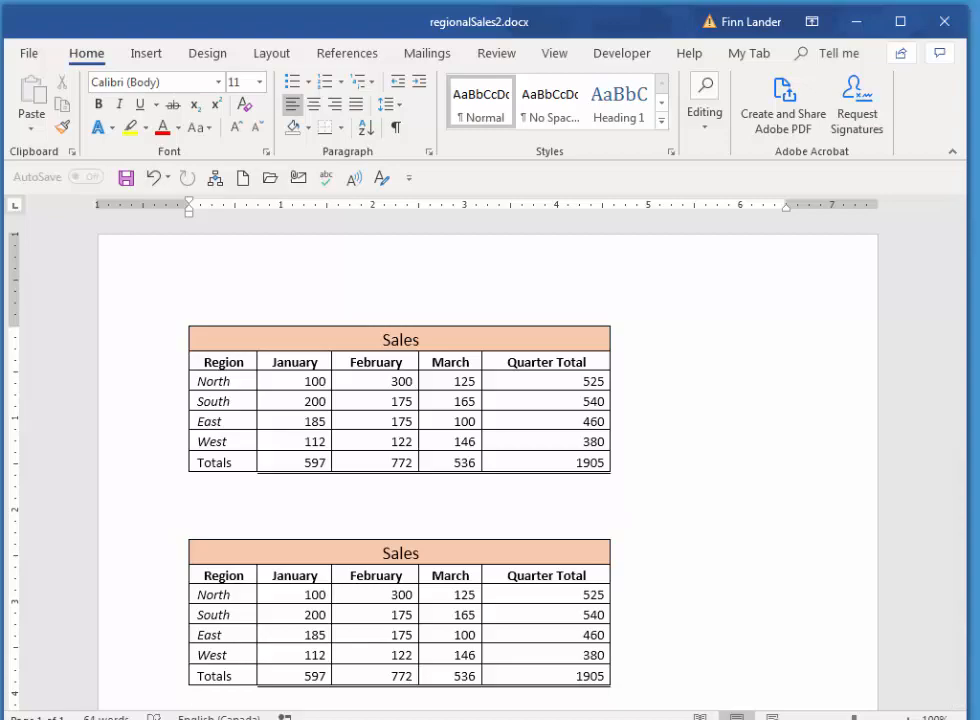
- Switch to the Excel workbook and set the East region's January sales in B5 to 265
click(233, 597)
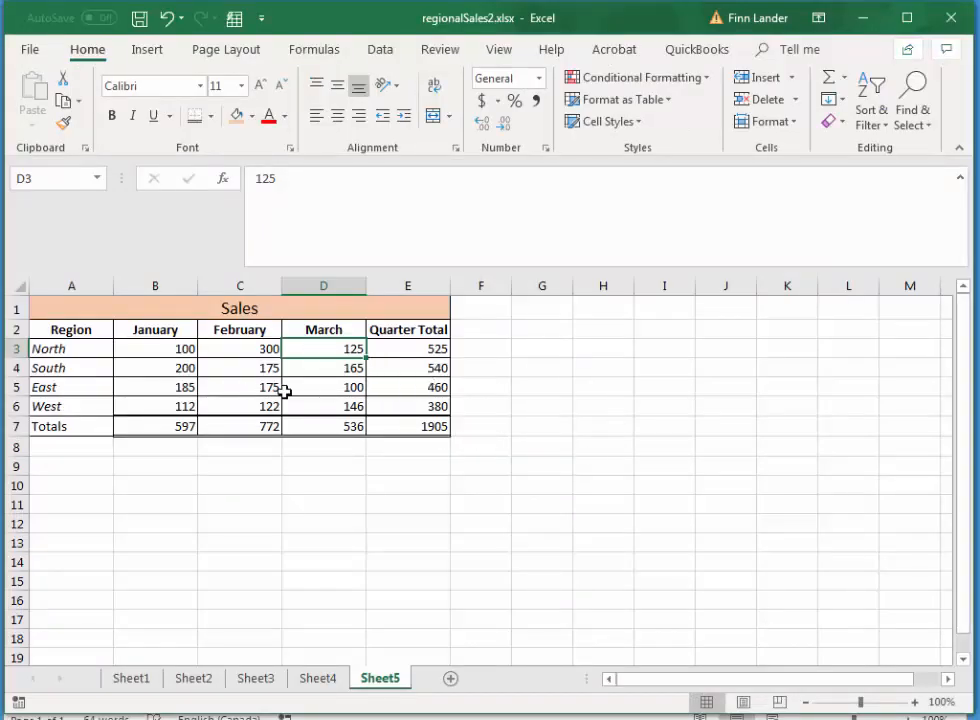
click(165, 391)
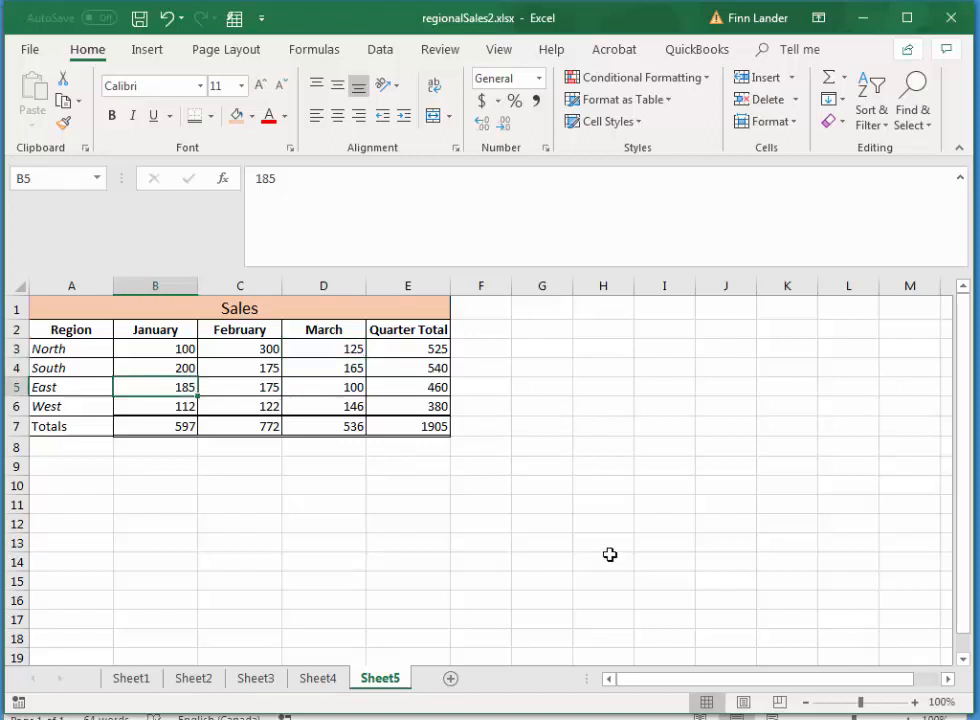
text(26)
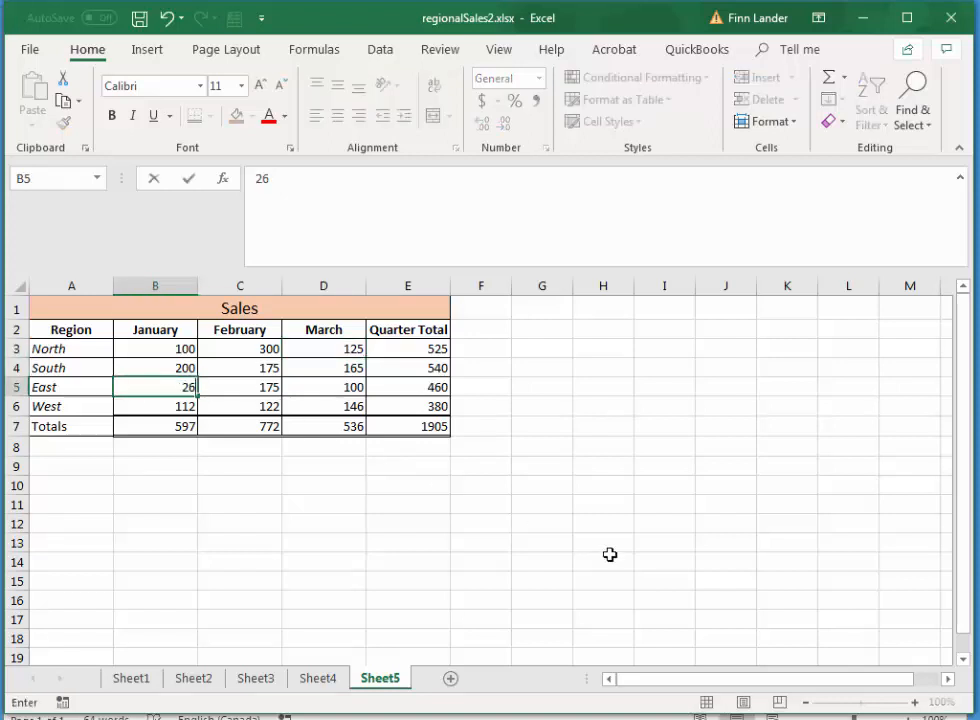
text(5)
key(Tab)
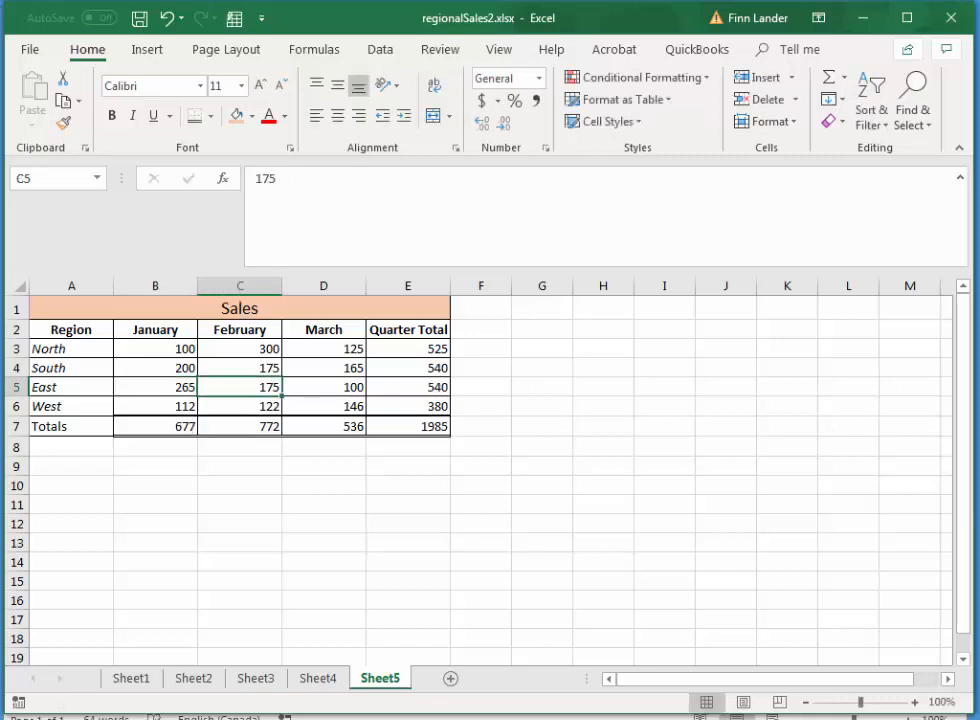
- Return to Word, fit the window's height to the screen and add a blank line below the linked table
click(864, 20)
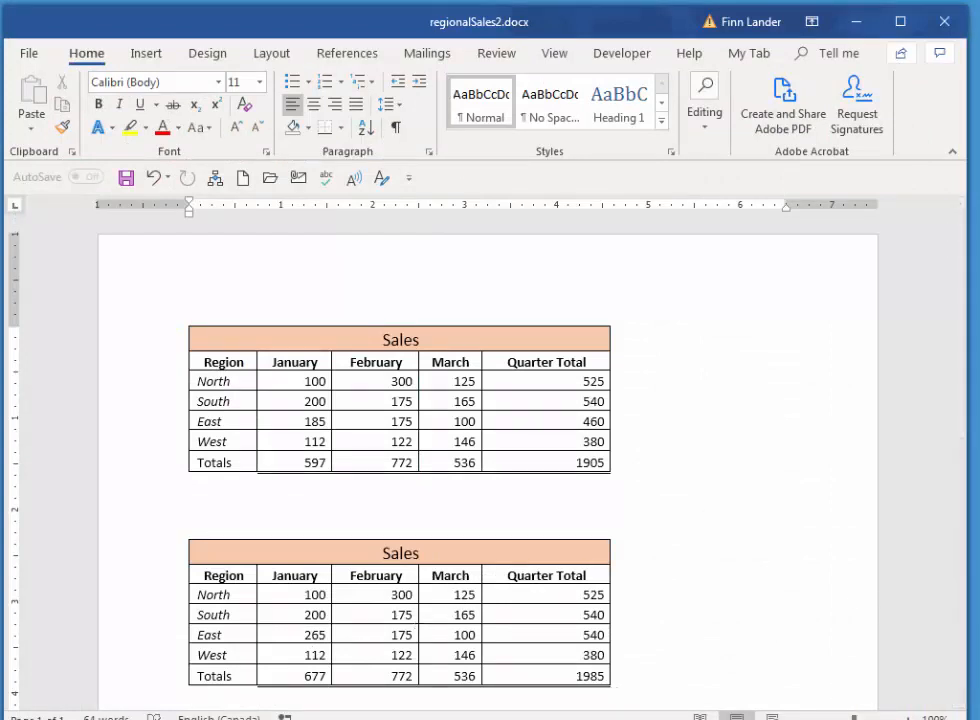
drag(584, 719, 583, 717)
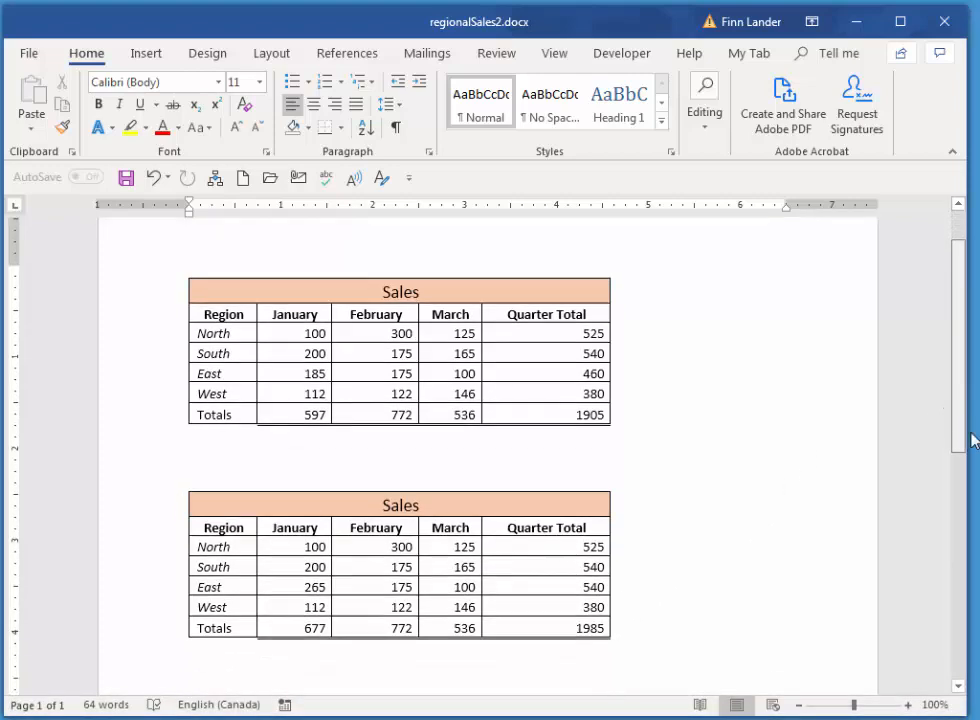
scroll(615, 588, down, 3)
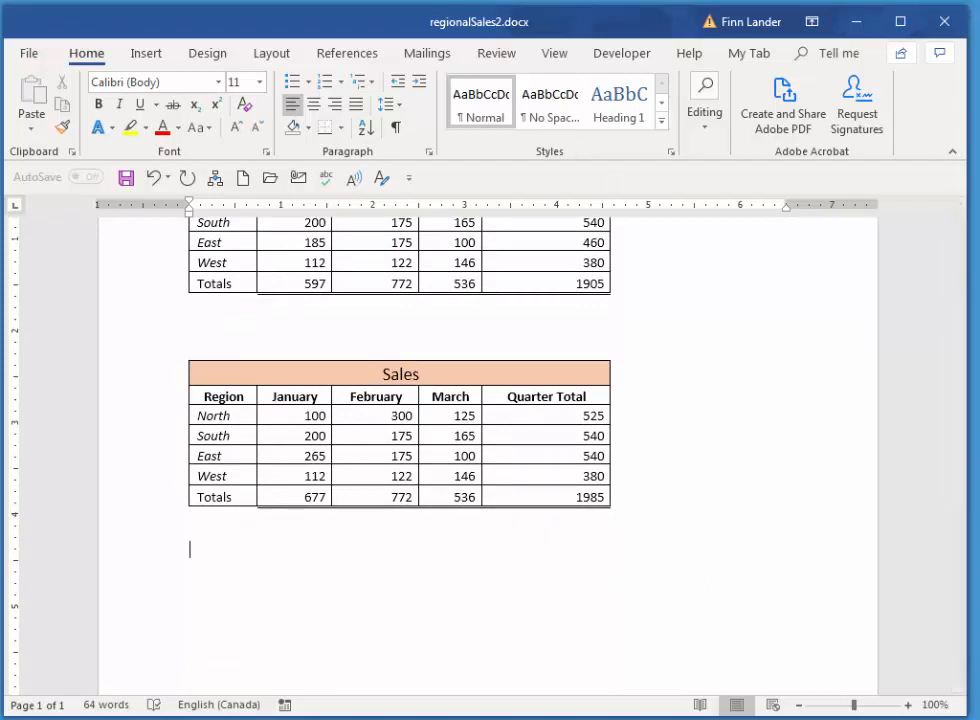
- Copy the Sales table in A1:E7 from Excel, paste it into Word as a picture below the linked table and select the picture
key(alt+Tab)
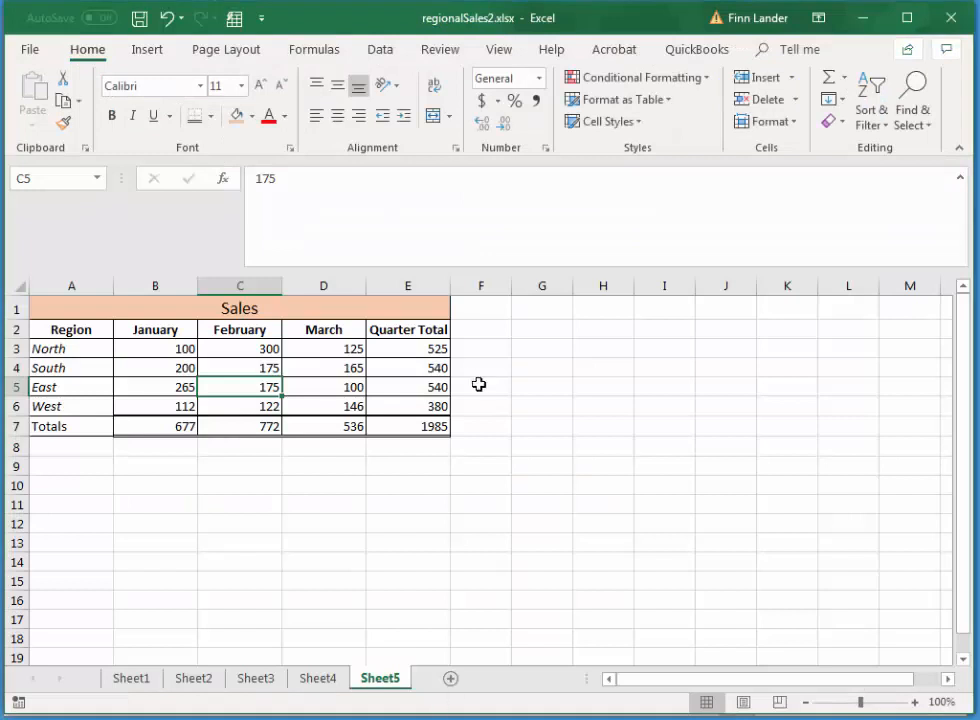
drag(96, 308, 203, 431)
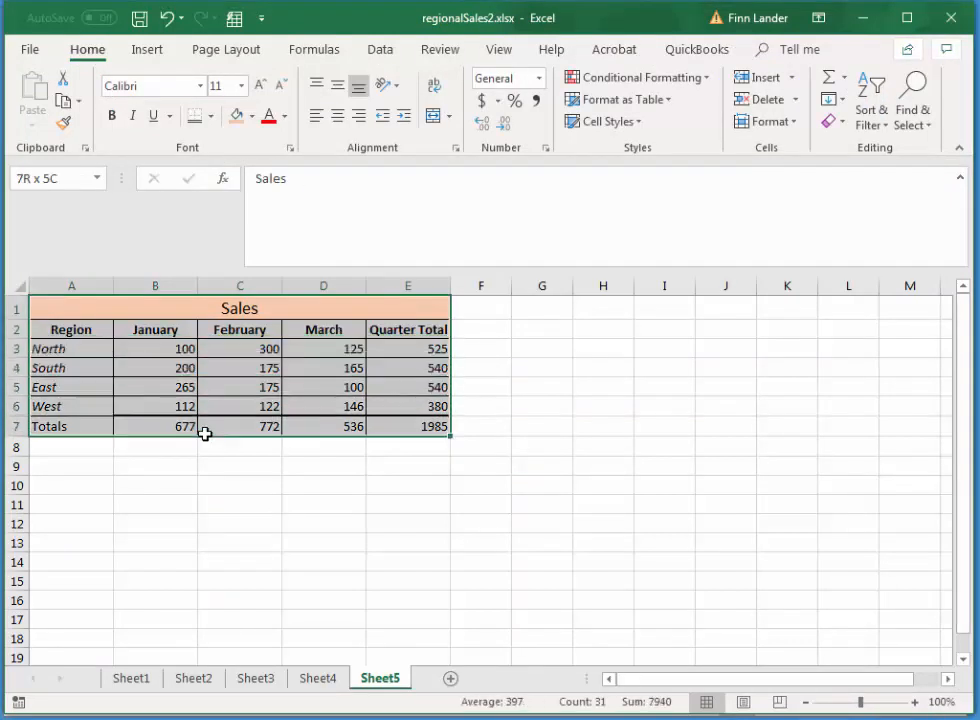
click(66, 104)
click(867, 18)
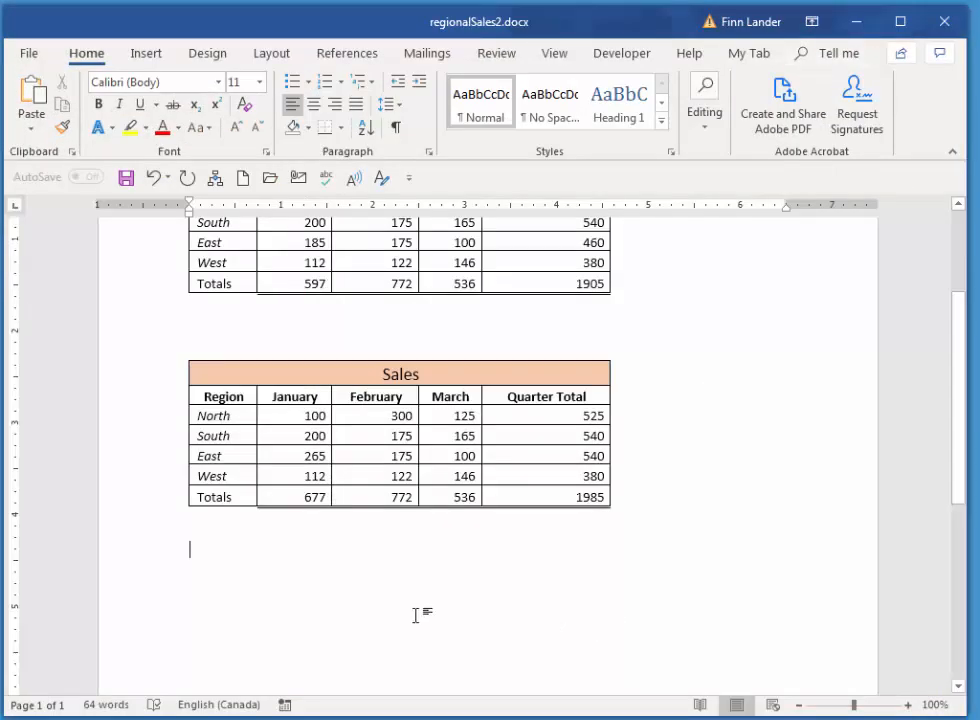
click(31, 129)
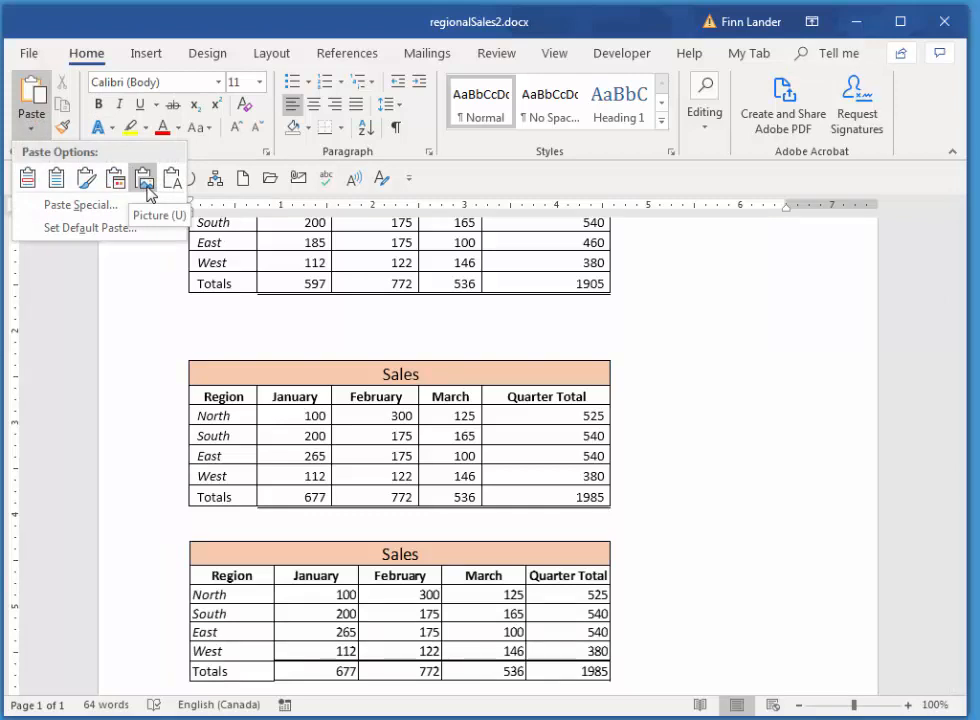
click(146, 193)
scroll(823, 510, down, 2)
click(513, 521)
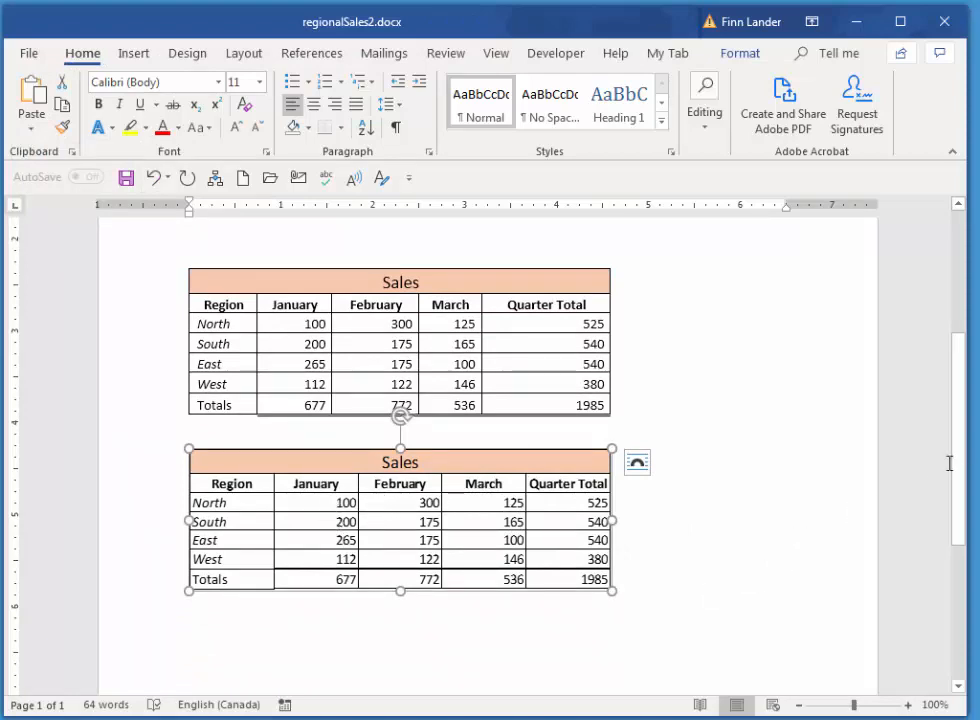
- Select the South region's March value in the first, unlinked Sales table
scroll(952, 455, up, 5)
click(446, 407)
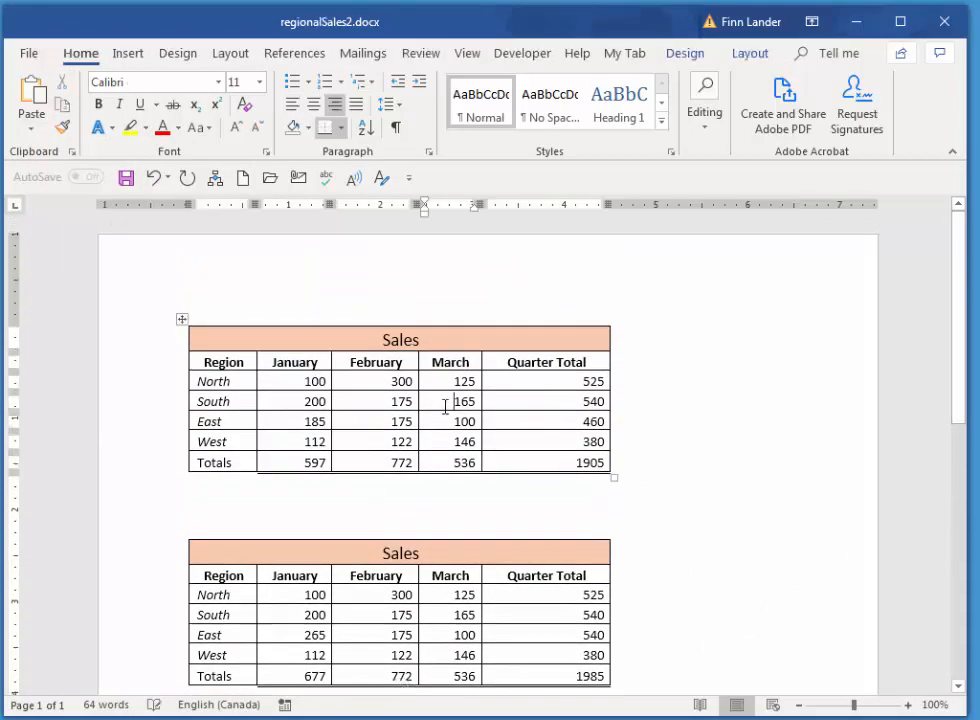
double_click(461, 401)
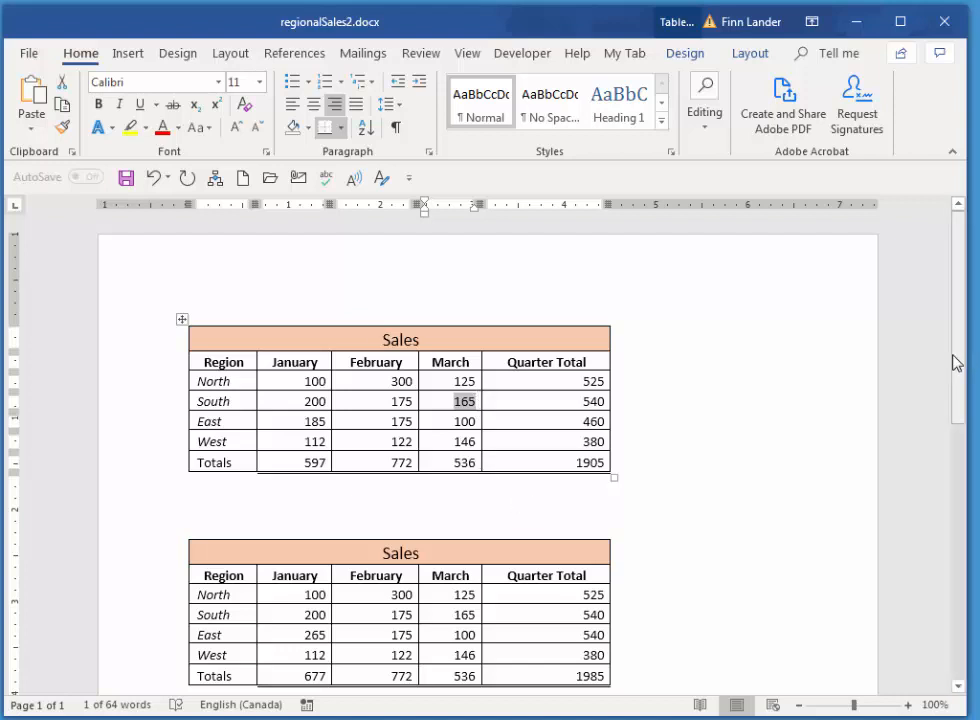
- Set the East region's March sales in the linked Word table to 200 and save the document
scroll(958, 362, down, 2)
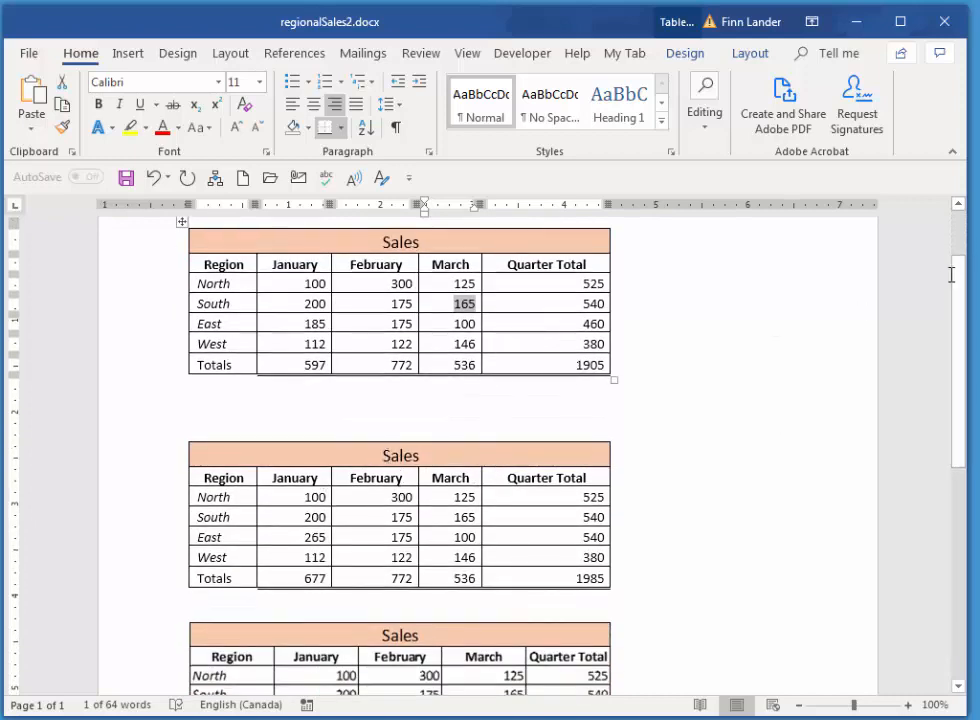
scroll(960, 310, down, 1)
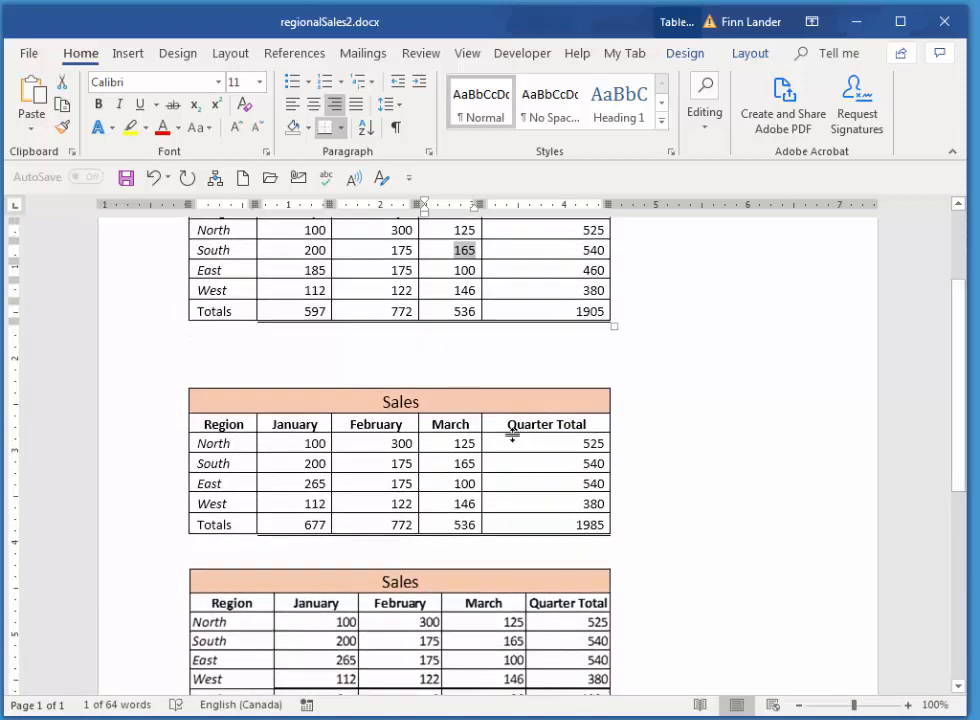
alt+double_click(457, 484)
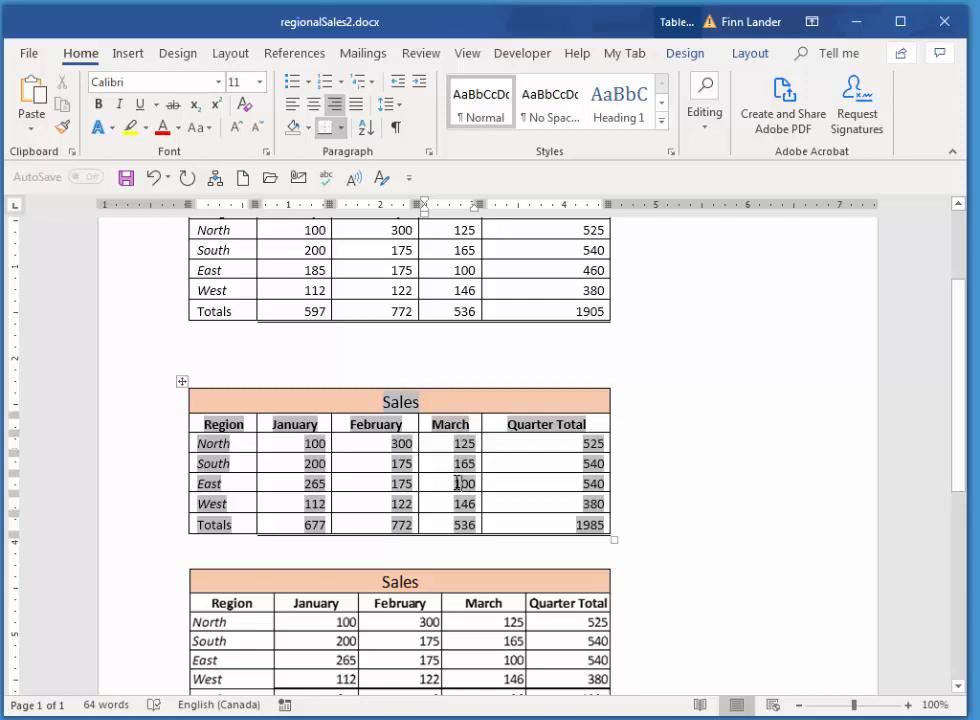
drag(457, 484, 477, 483)
click(460, 484)
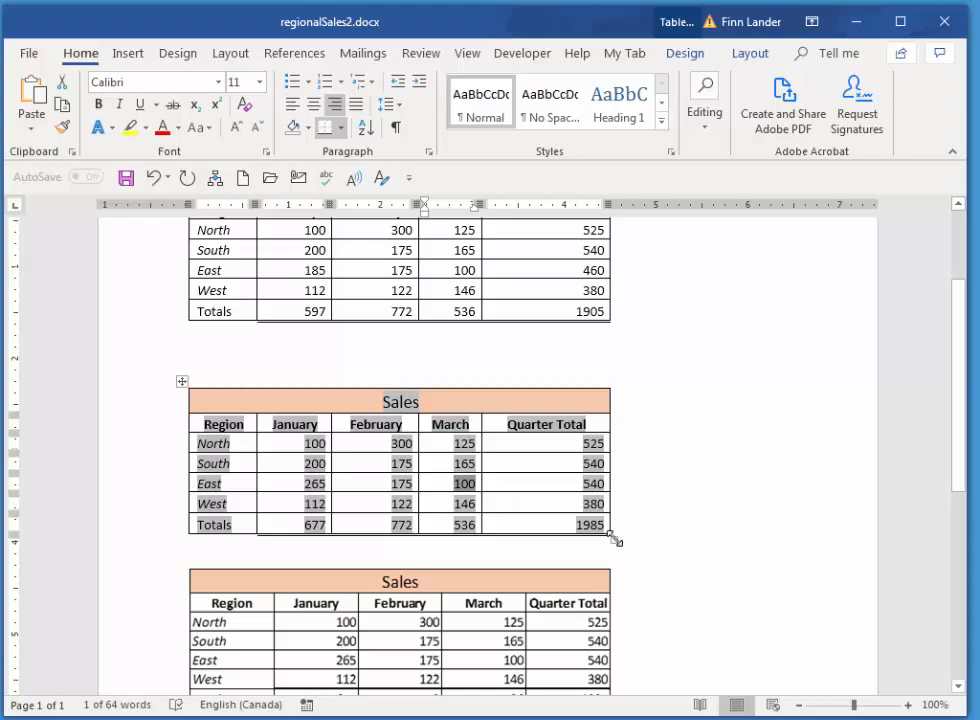
key(Delete)
text(200)
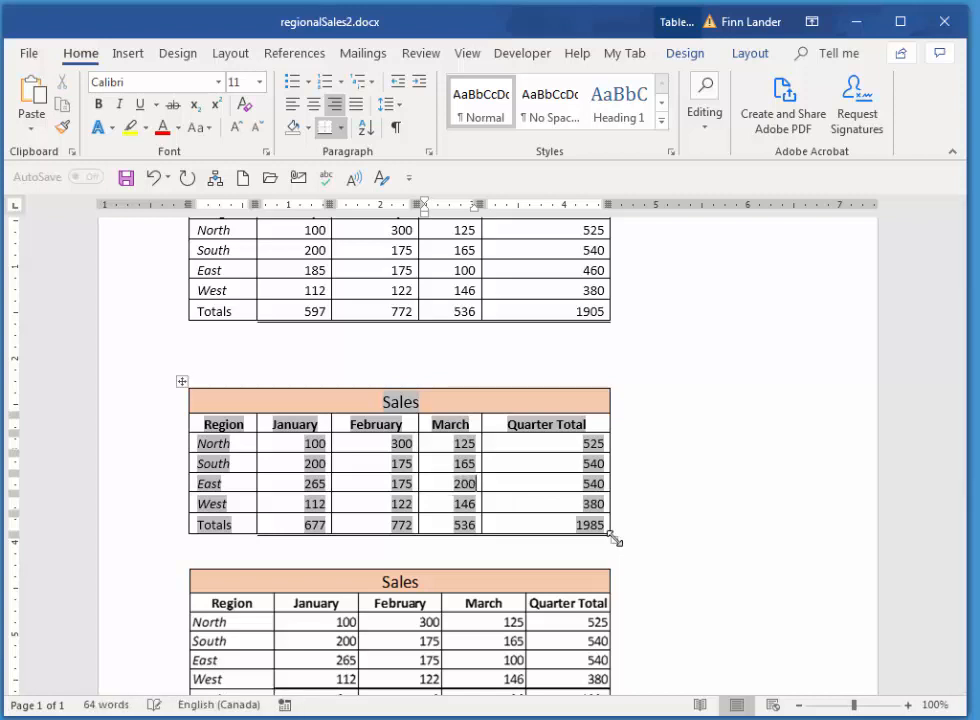
key(Tab)
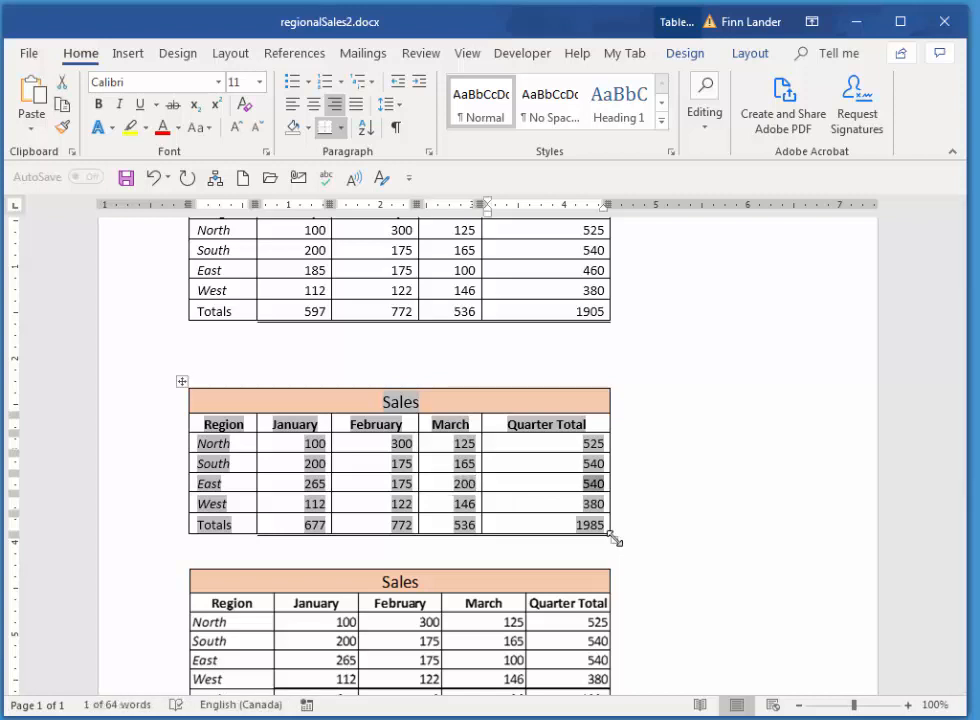
click(28, 55)
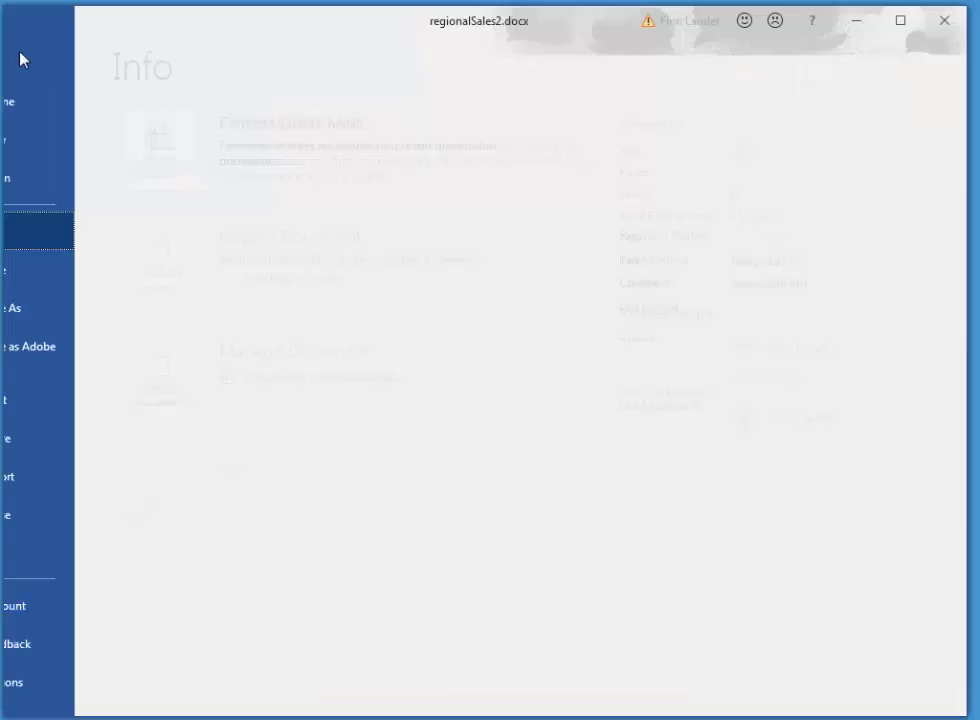
click(57, 272)
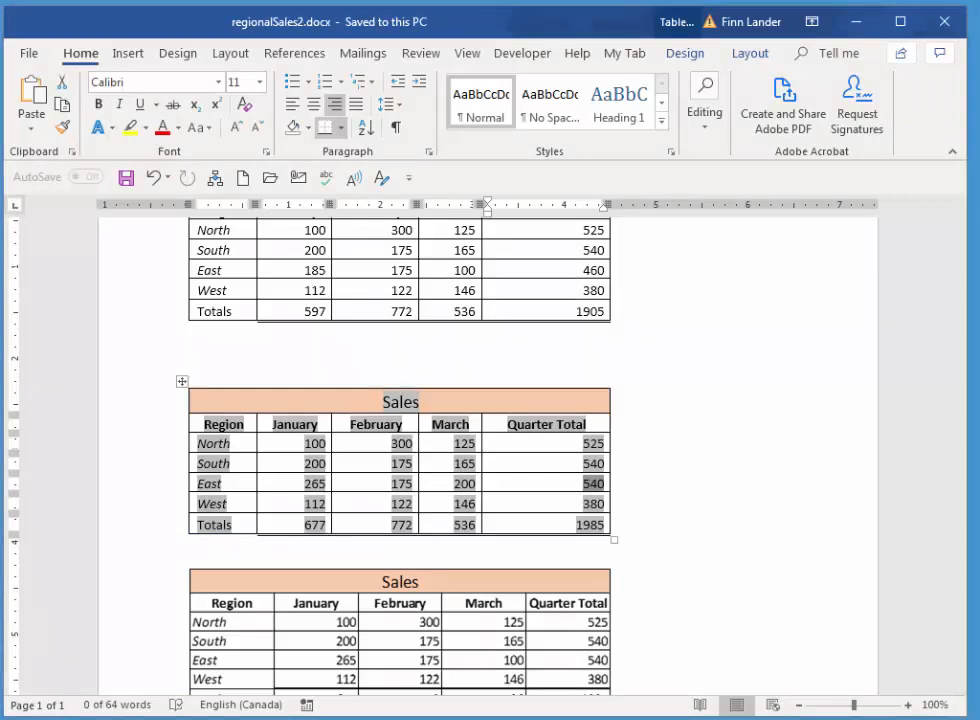
- Switch to Excel, set the North region's January sales in B3 to 175 and return to Word
key(alt+Tab)
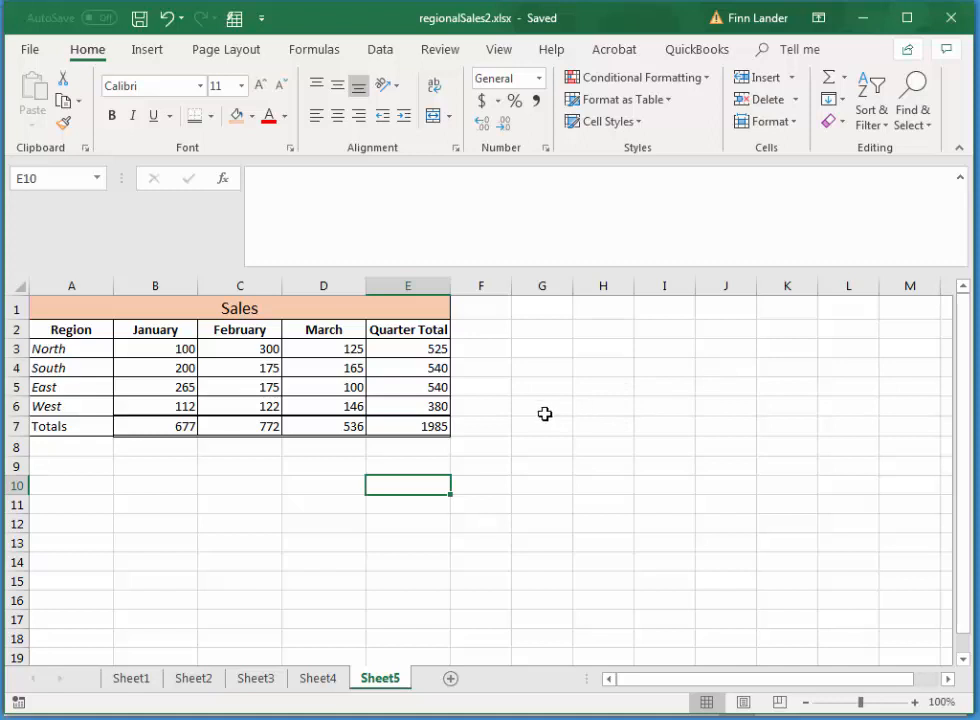
click(160, 347)
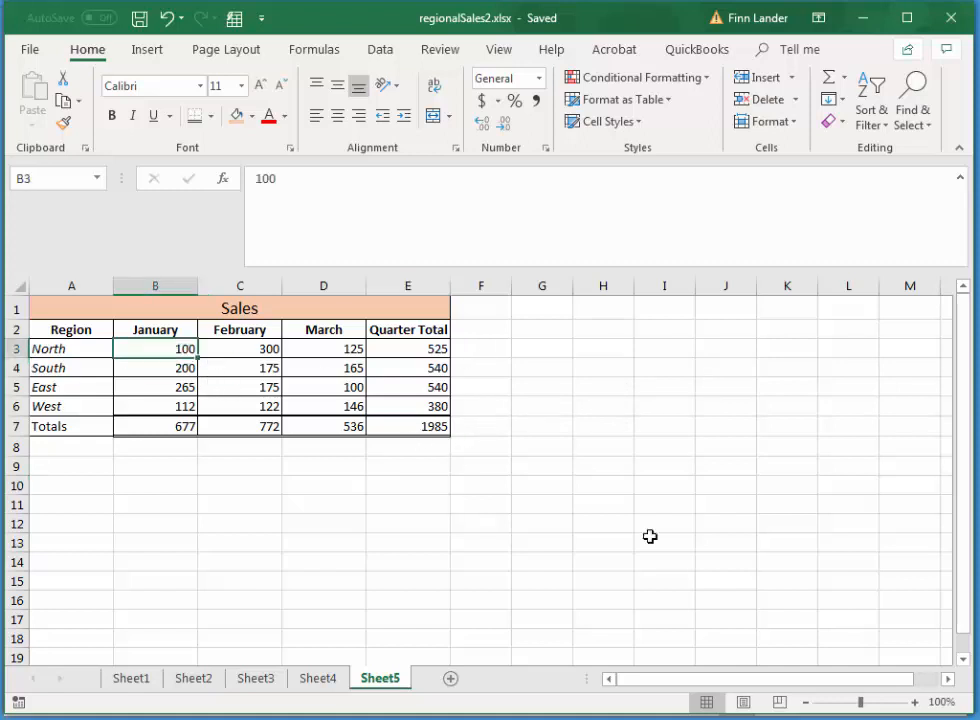
text(175)
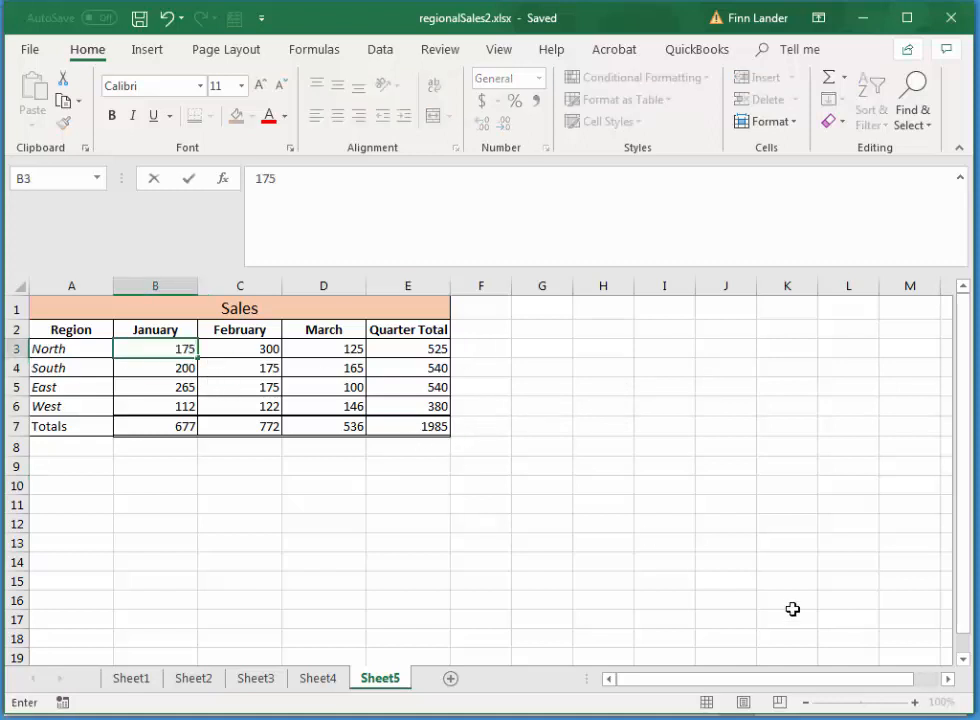
key(Tab)
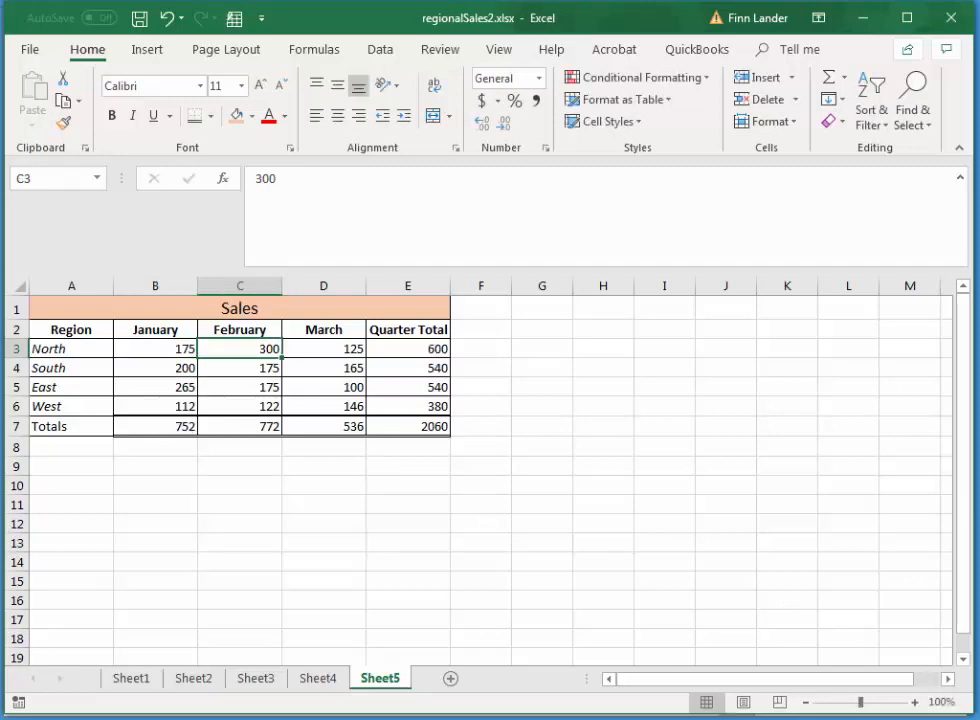
click(858, 22)
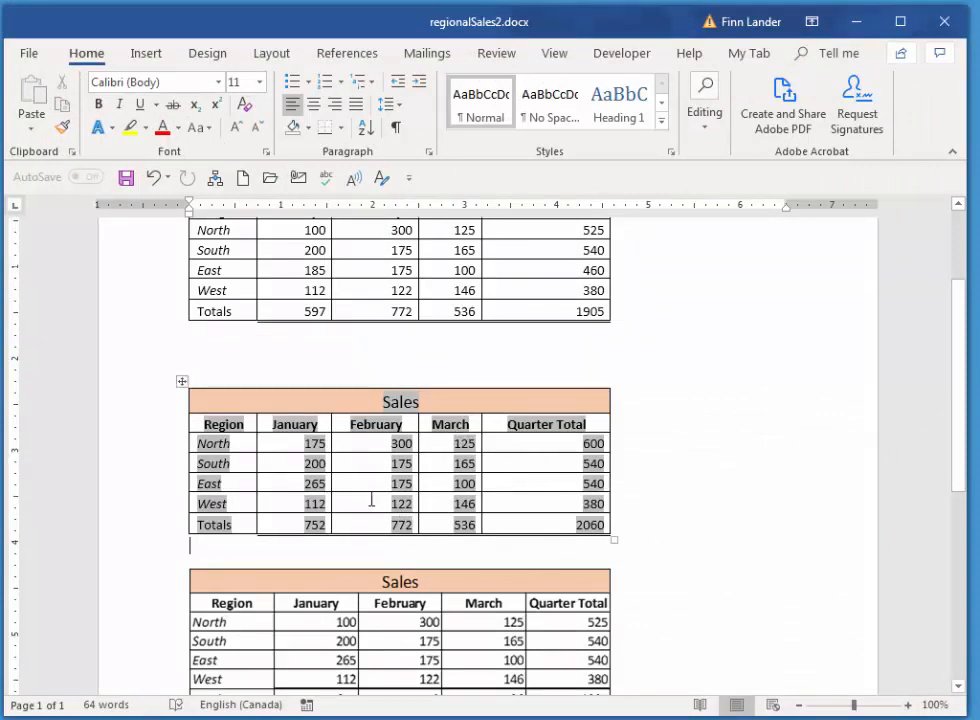
- Set the South region's January sales in the linked Word table to 400 and save the document
click(297, 466)
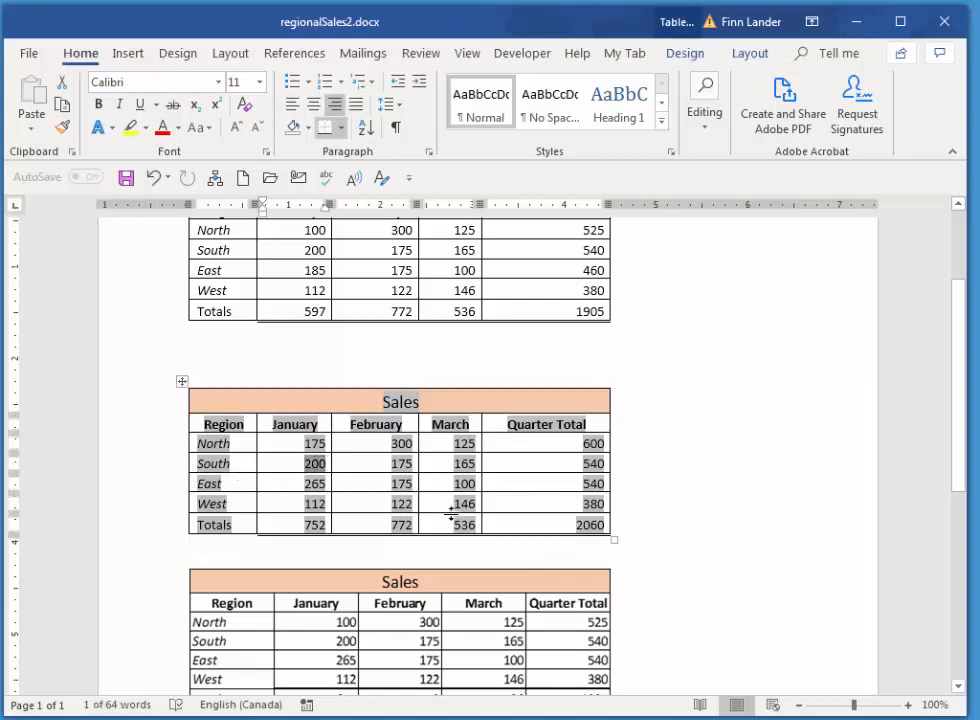
text(400)
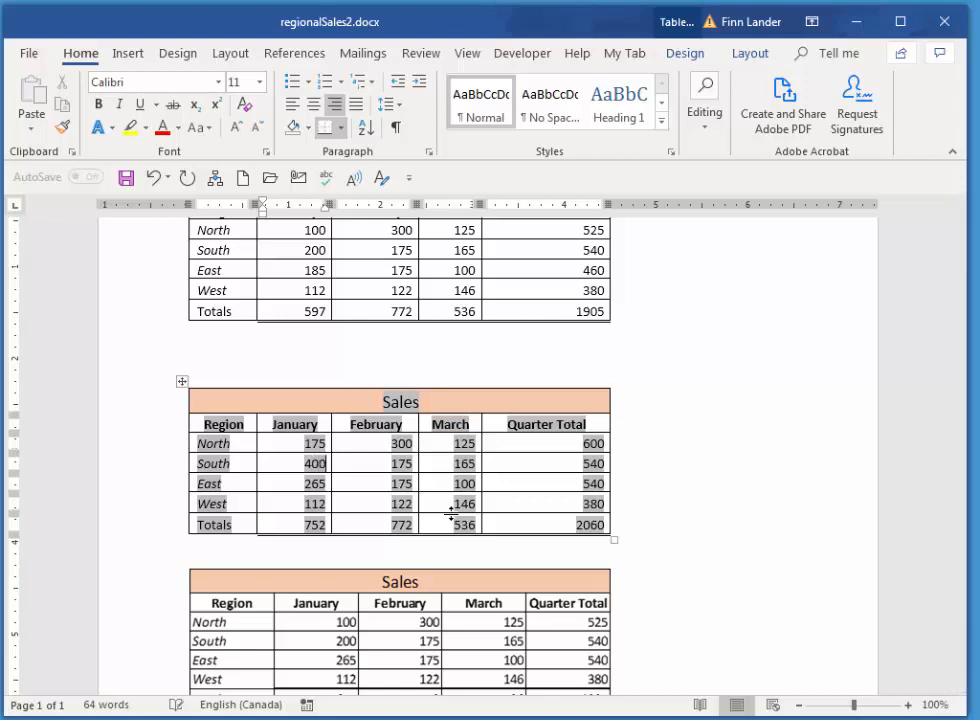
key(Tab)
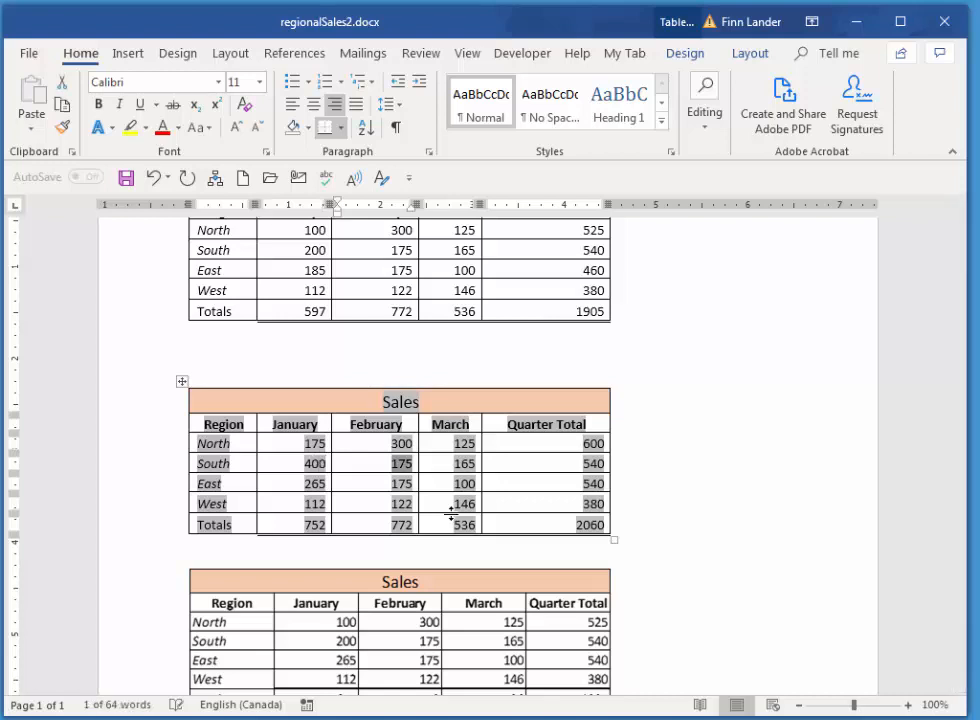
click(24, 49)
click(54, 272)
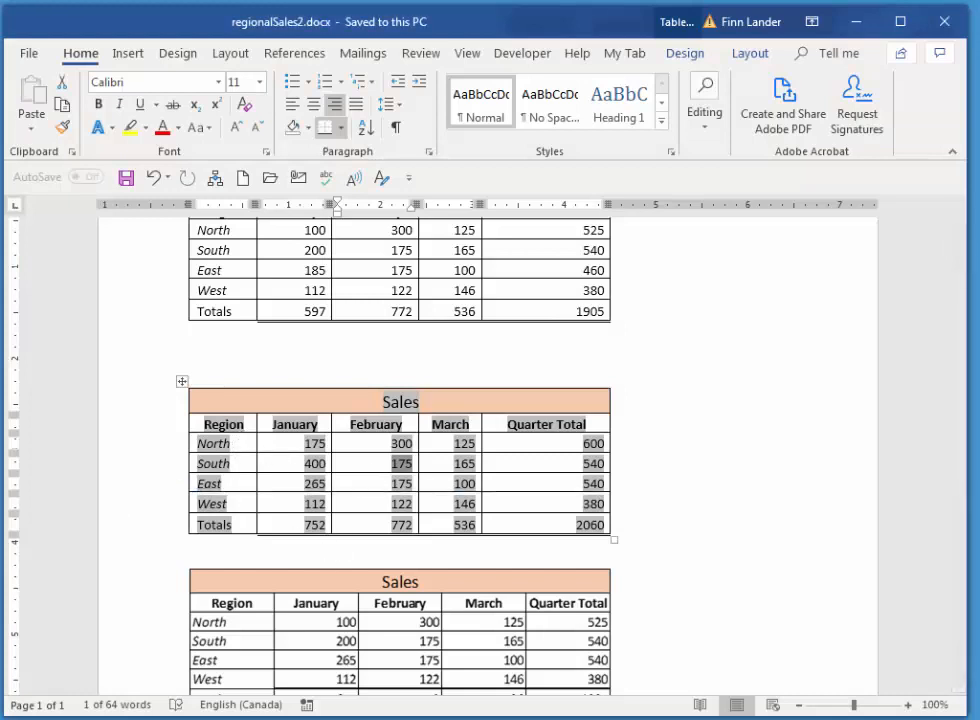
- Switch to Excel, save the workbook and return to the linked table in Word
key(alt+Tab)
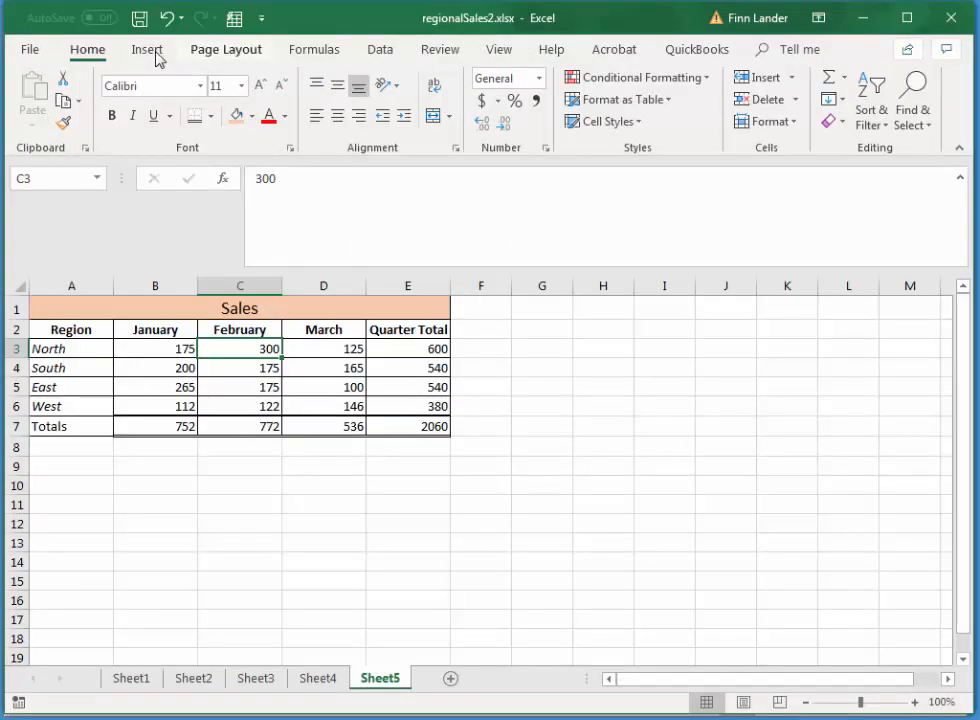
click(140, 17)
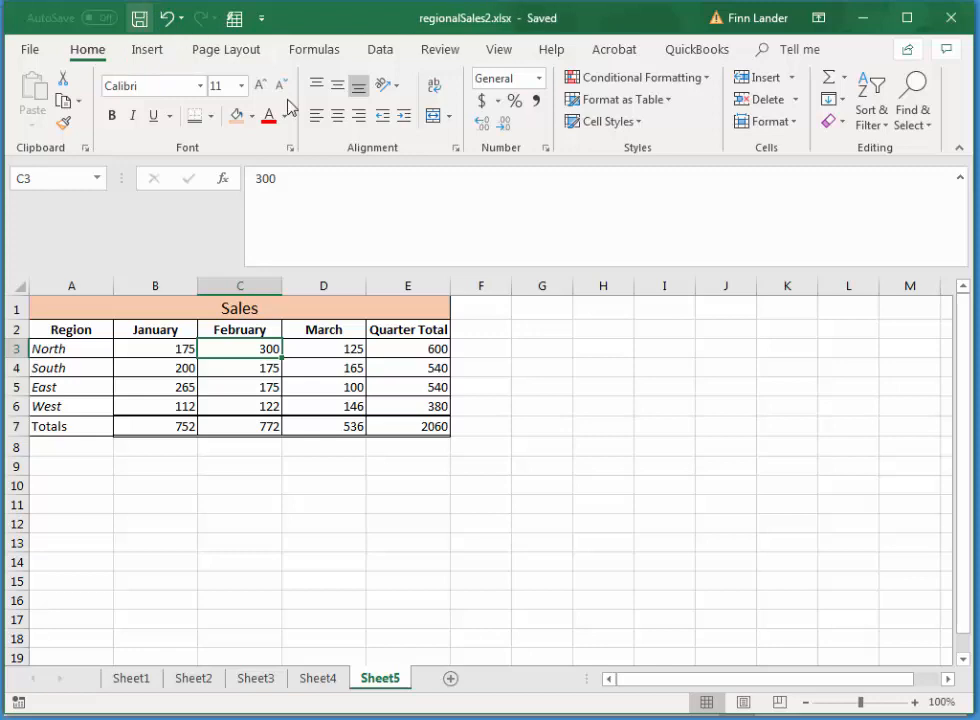
click(860, 20)
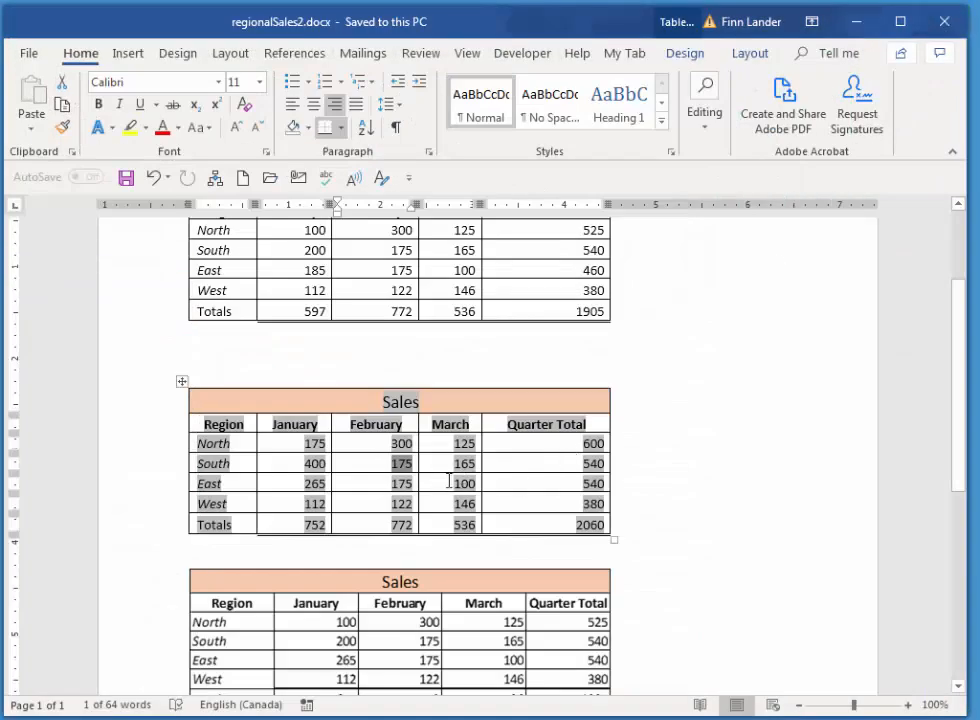
click(766, 420)
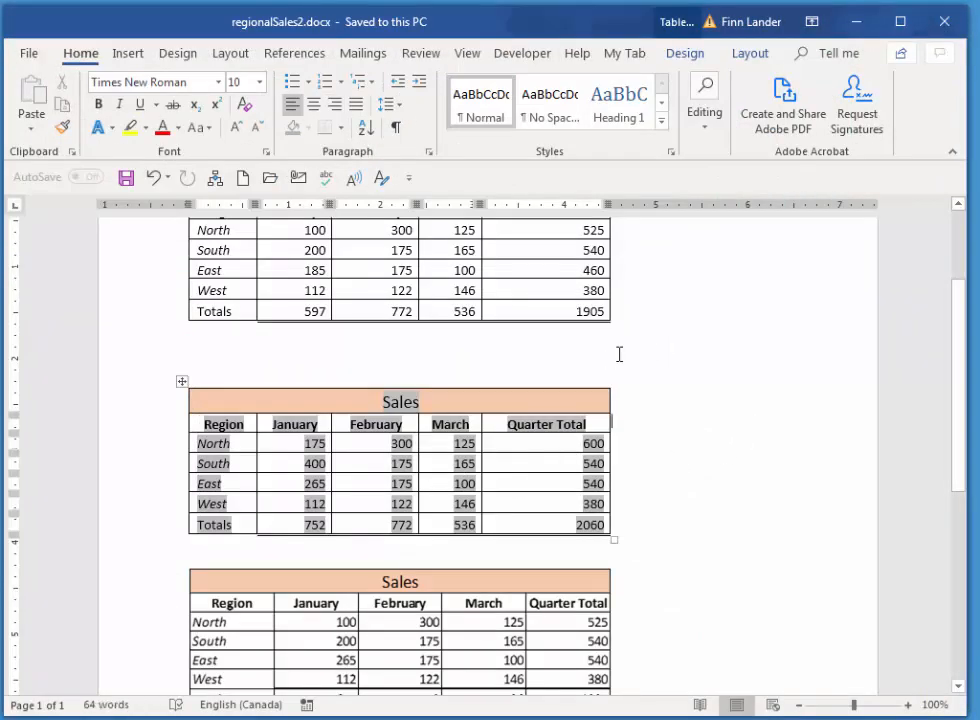
- Place the cursor in the empty paragraph below the picture in Word and copy the Sales table A1:E7 from Excel
scroll(737, 367, down, 2)
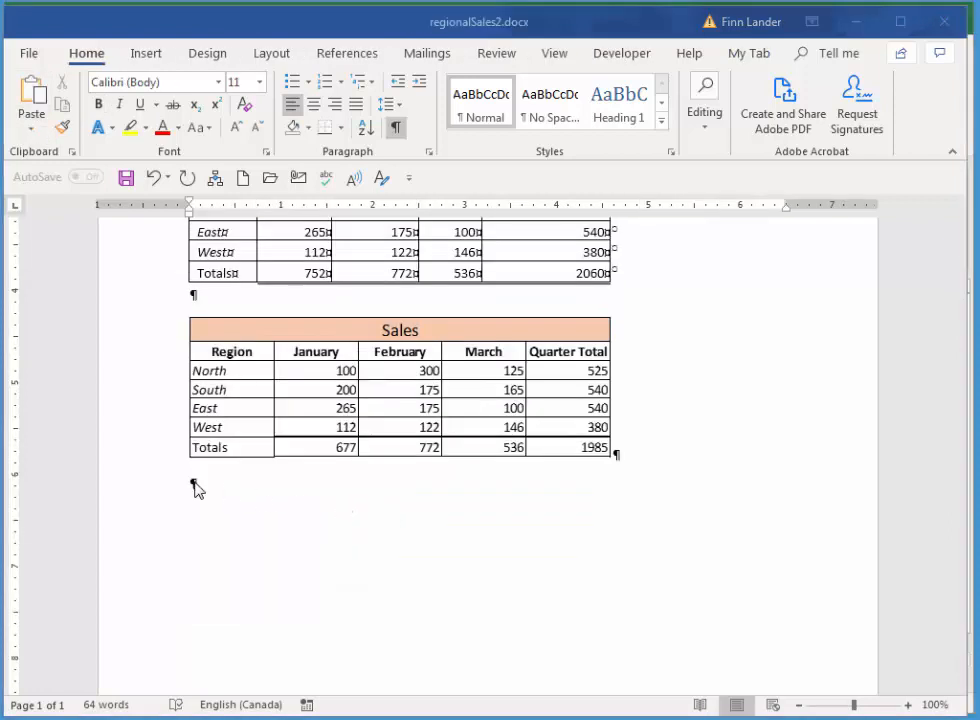
click(209, 483)
key(alt+Tab)
drag(175, 504, 165, 490)
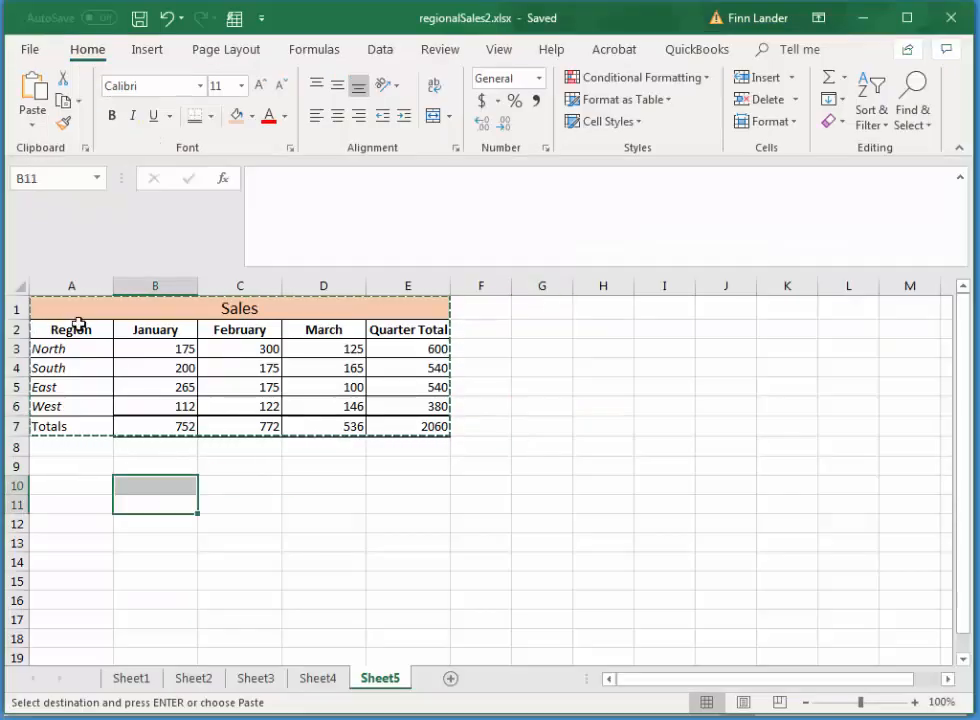
drag(110, 308, 346, 424)
click(65, 101)
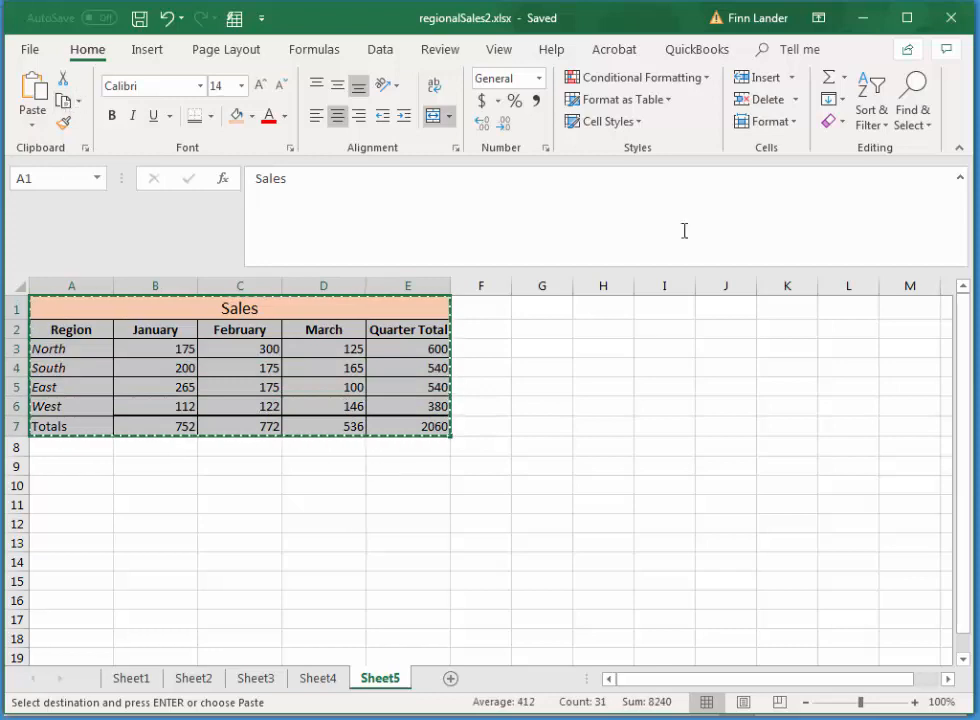
click(862, 18)
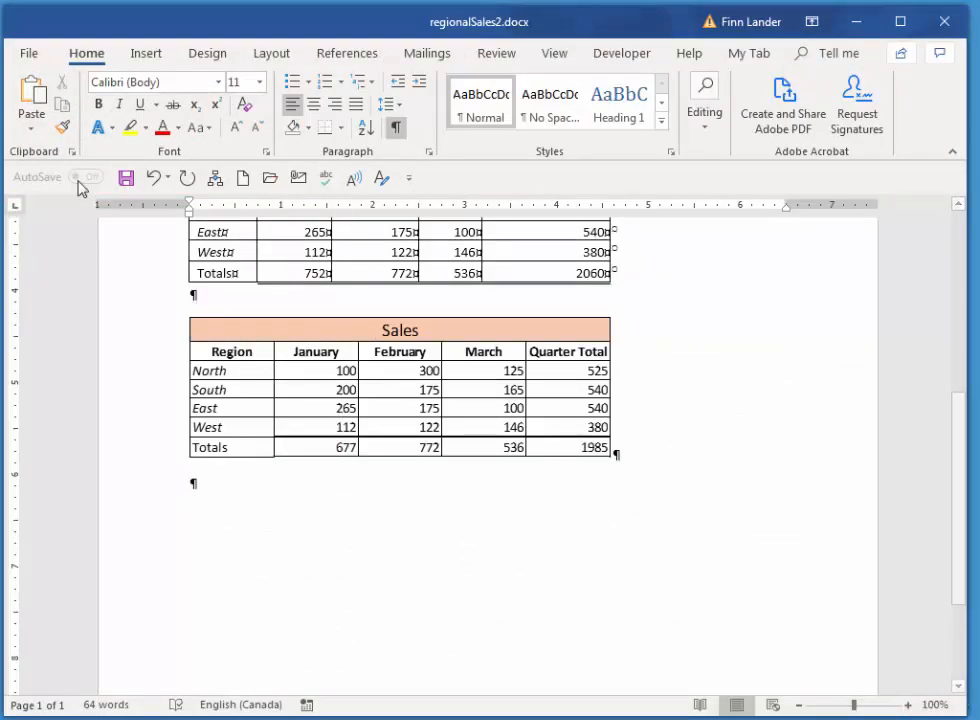
- Paste the copied table below the picture with Paste Special, as a linked Microsoft Excel Worksheet Object
click(33, 131)
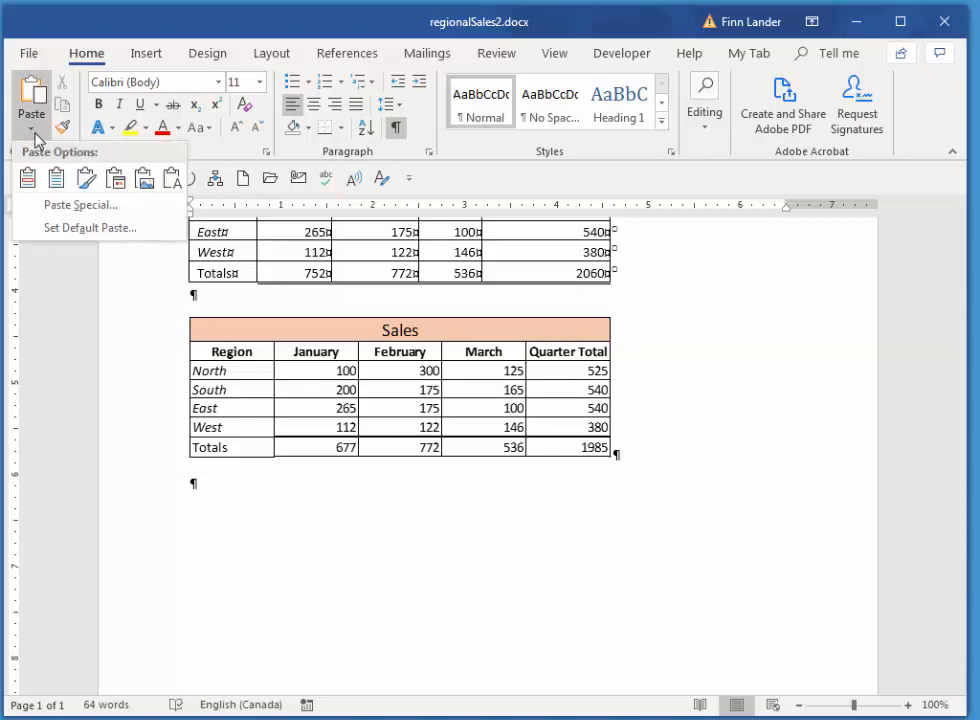
click(66, 206)
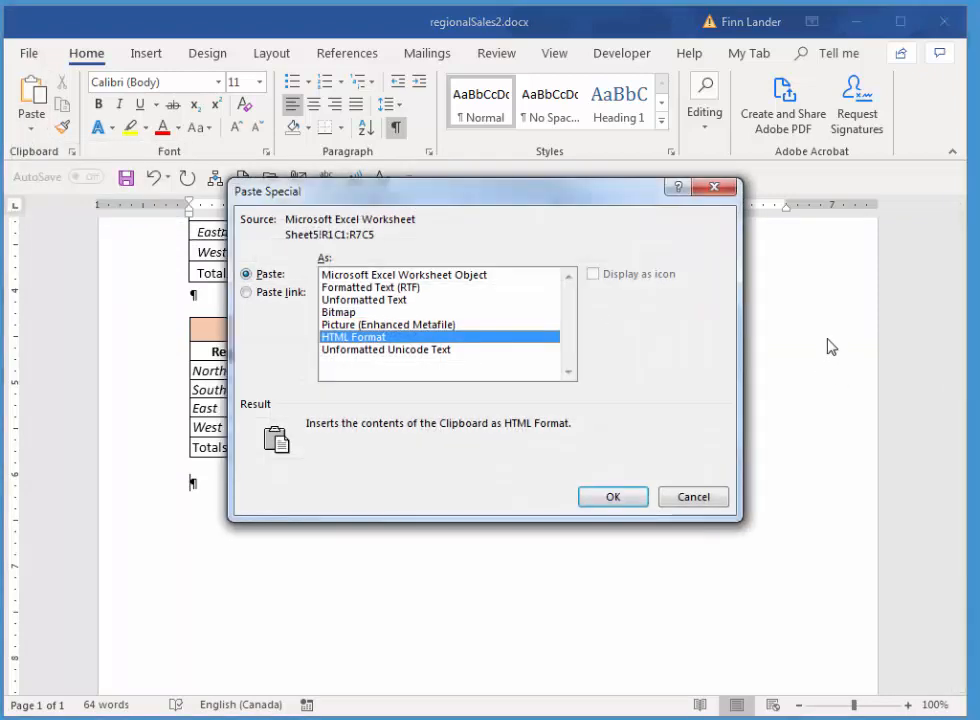
drag(578, 200, 587, 227)
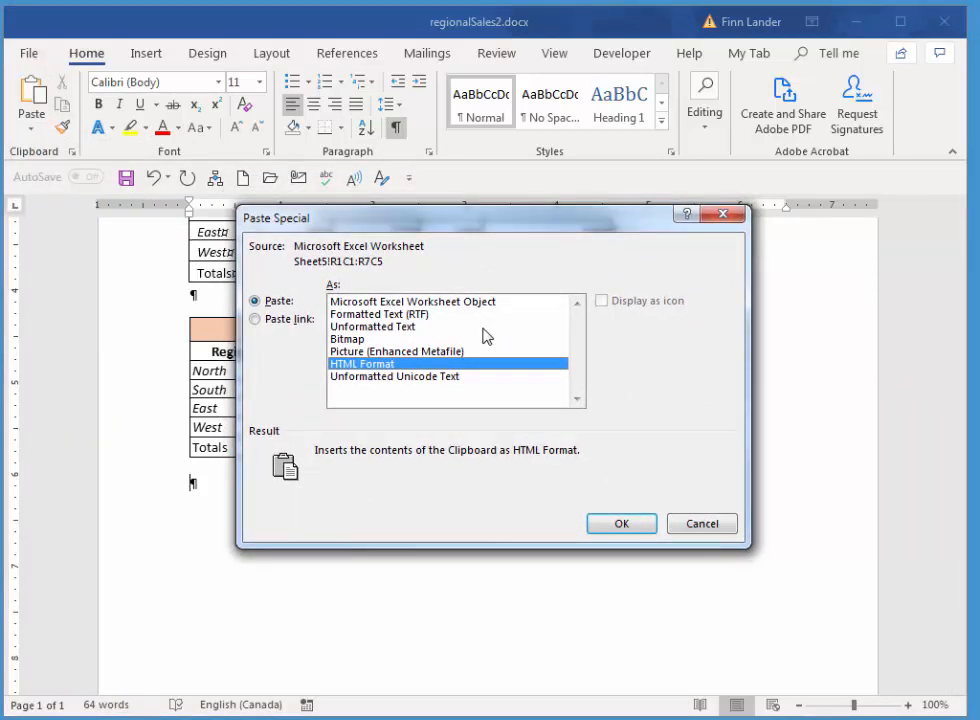
click(255, 320)
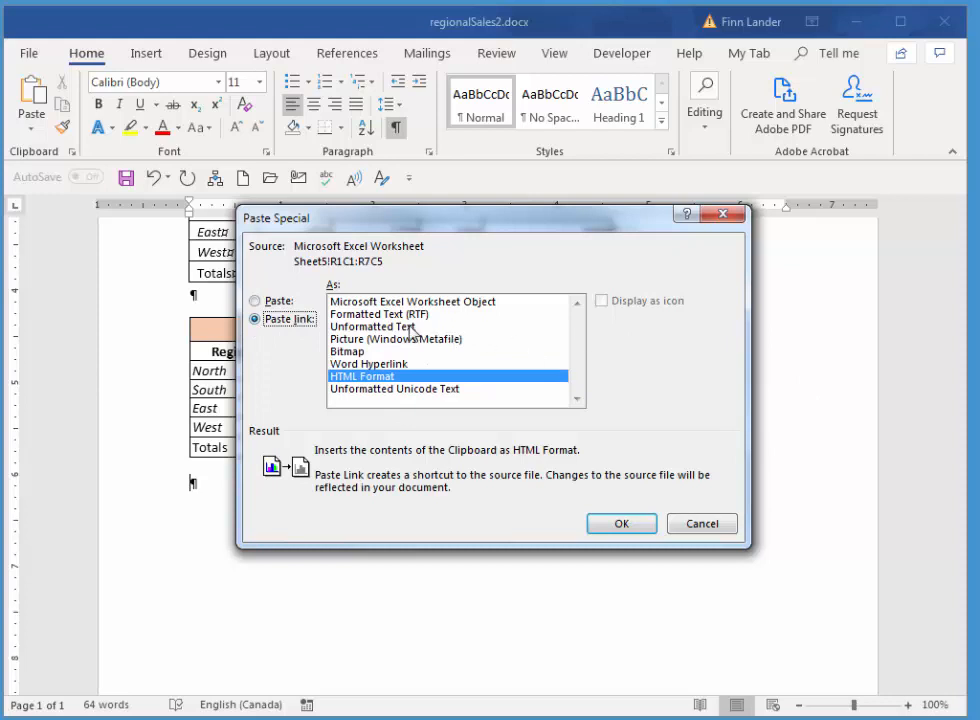
click(428, 302)
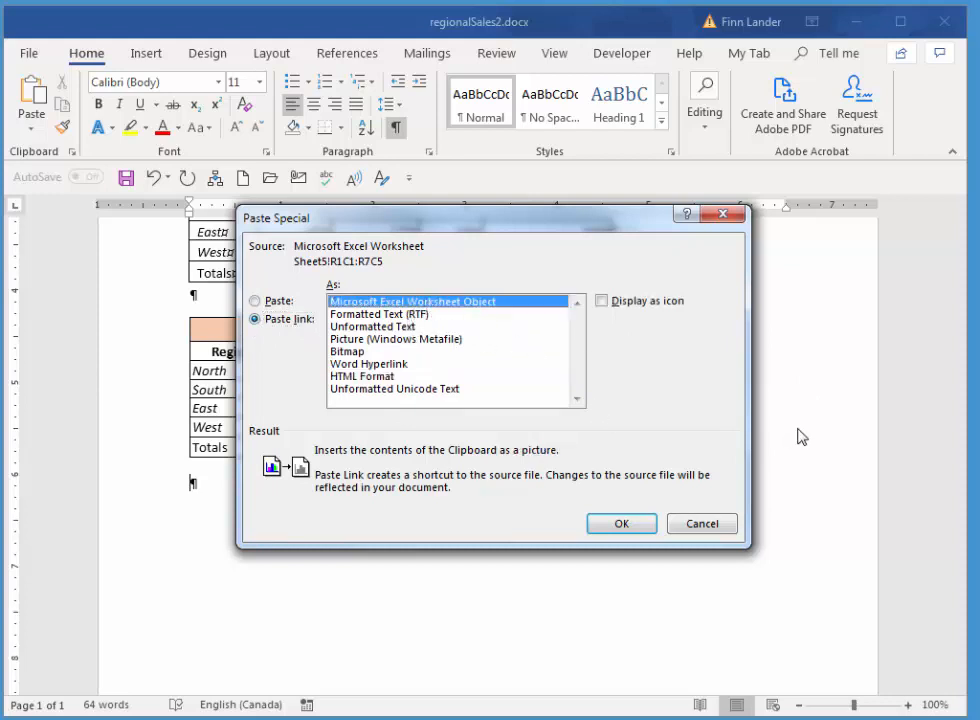
click(636, 525)
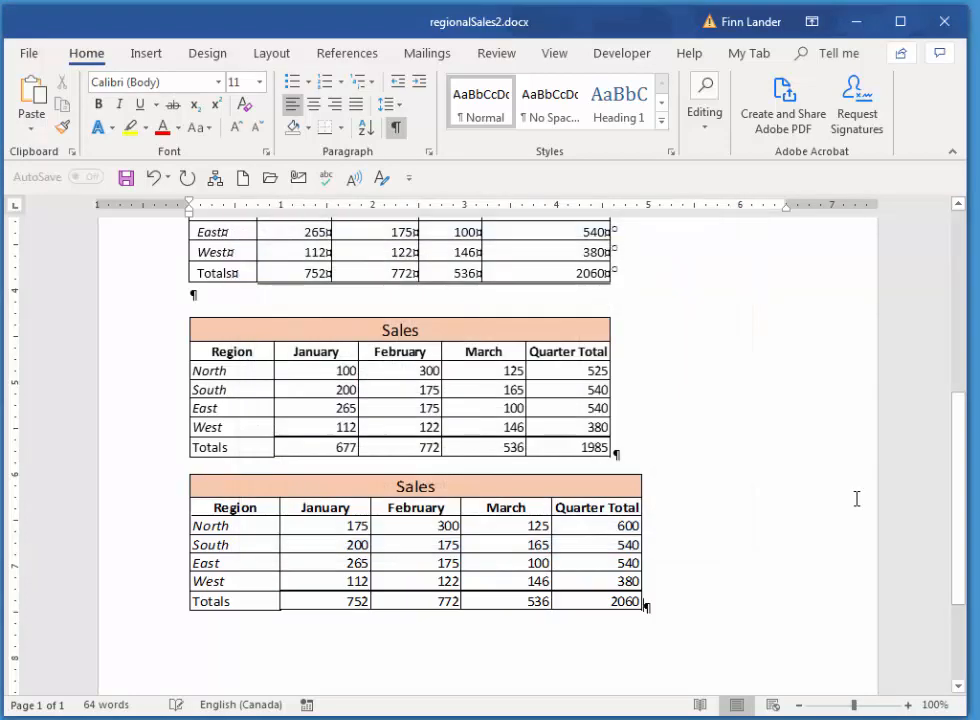
- Open the linked worksheet object in Excel, set North's January sales in B3 to 400 and return to Word to compare the Sales tables
click(443, 543)
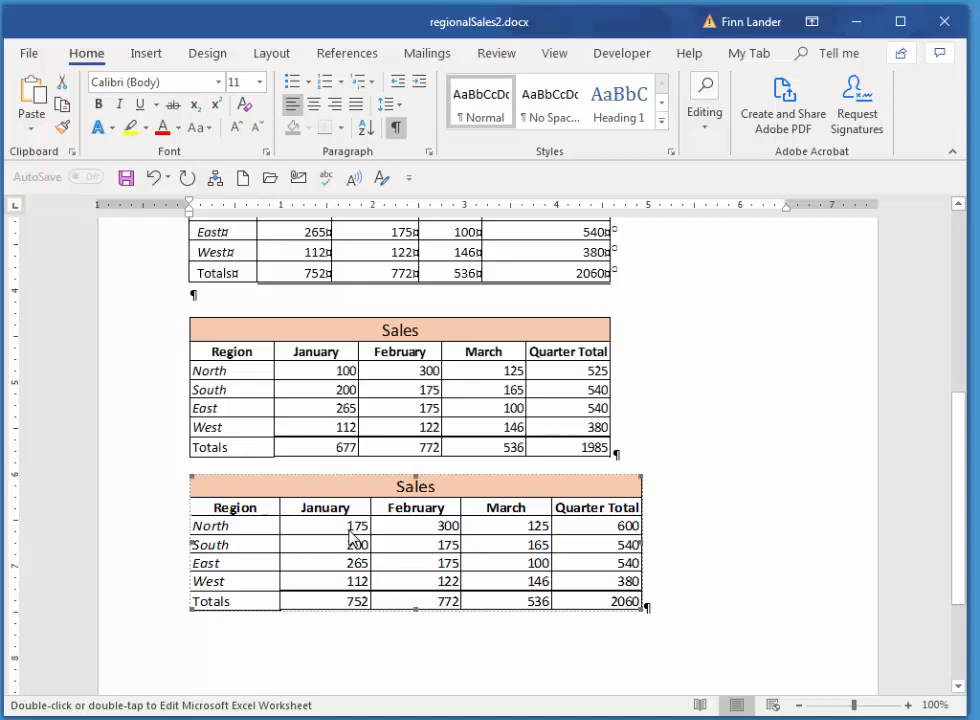
double_click(474, 495)
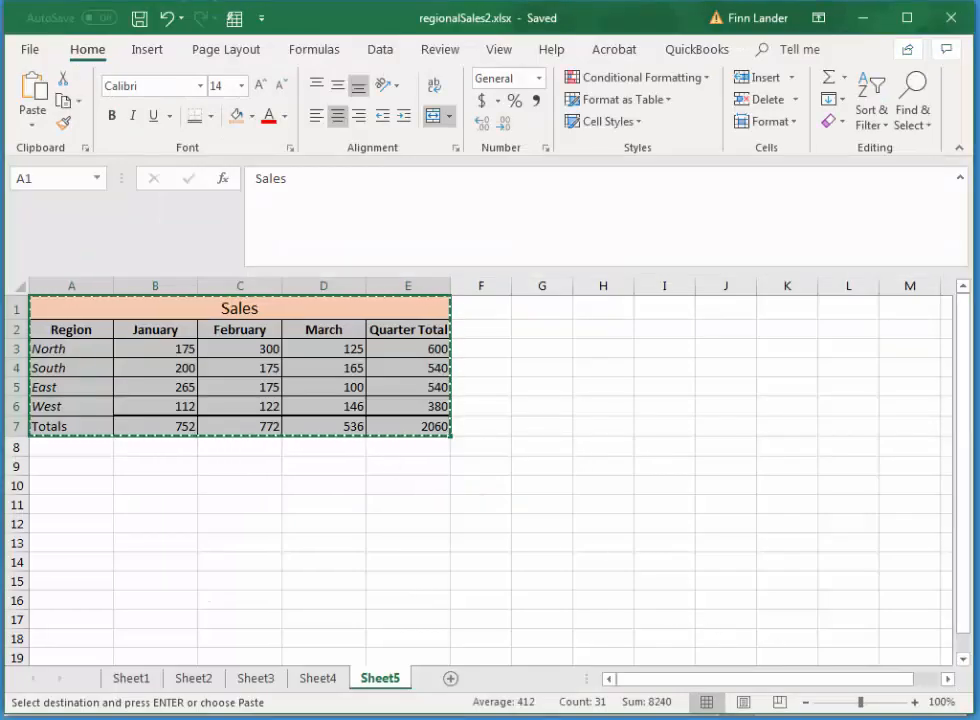
click(705, 462)
click(177, 354)
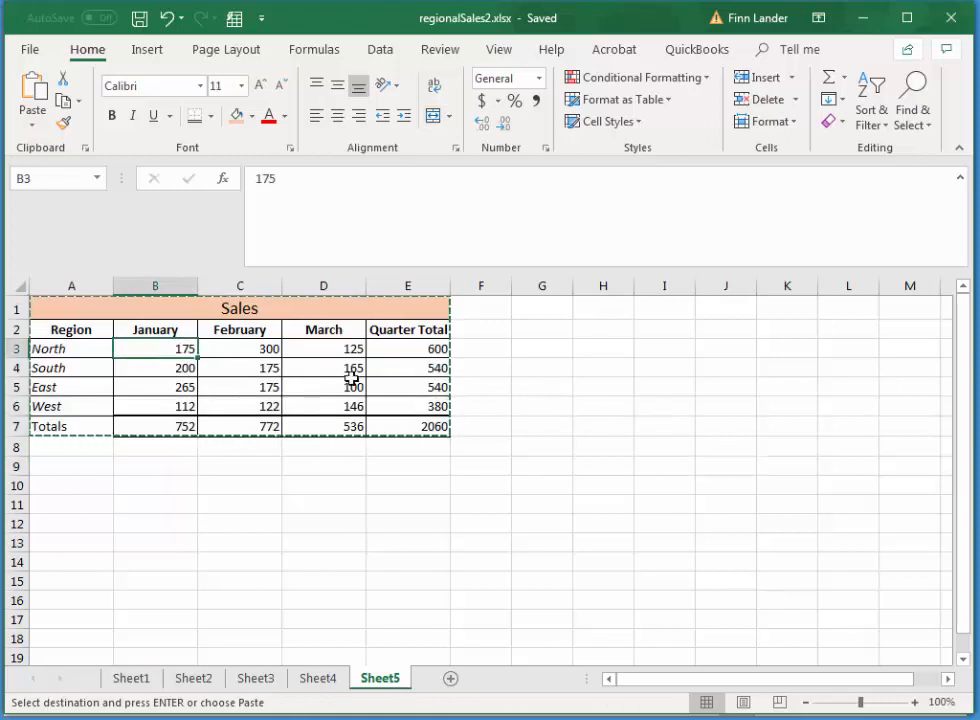
text(400)
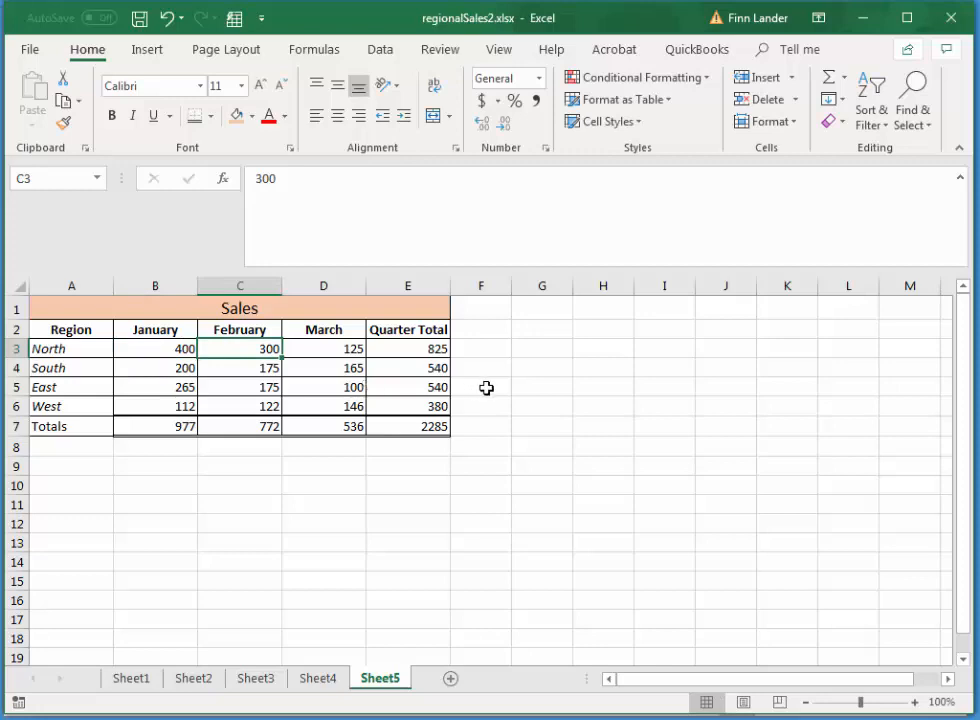
click(860, 20)
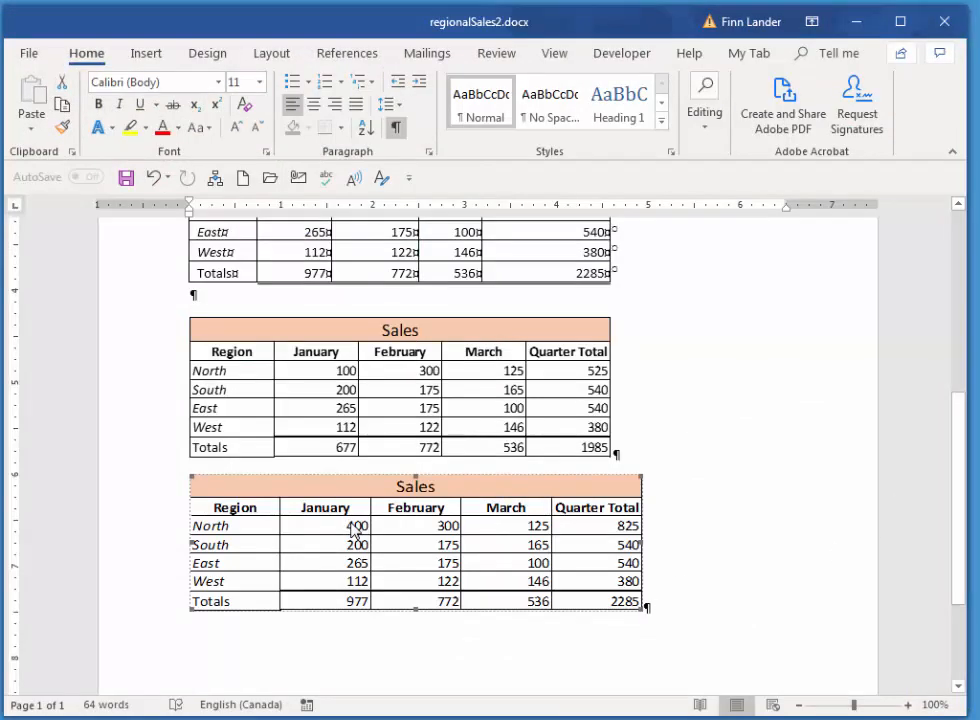
mouse_move(960, 489)
mouse_down()
mouse_move(969, 500)
mouse_move(971, 620)
mouse_move(972, 470)
mouse_up()
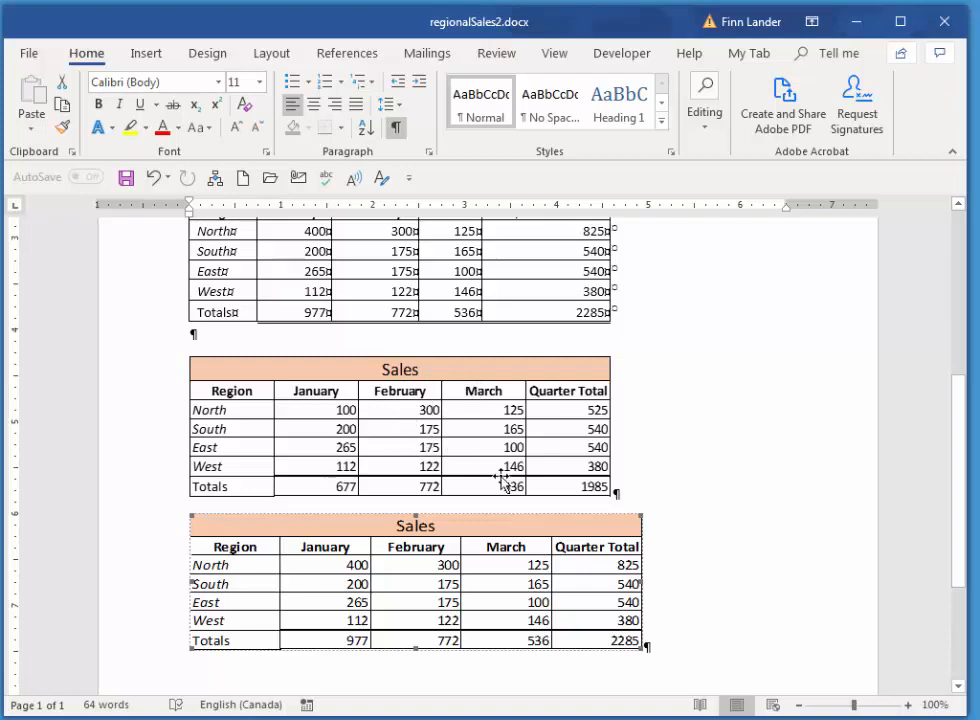
drag(960, 533, 956, 460)
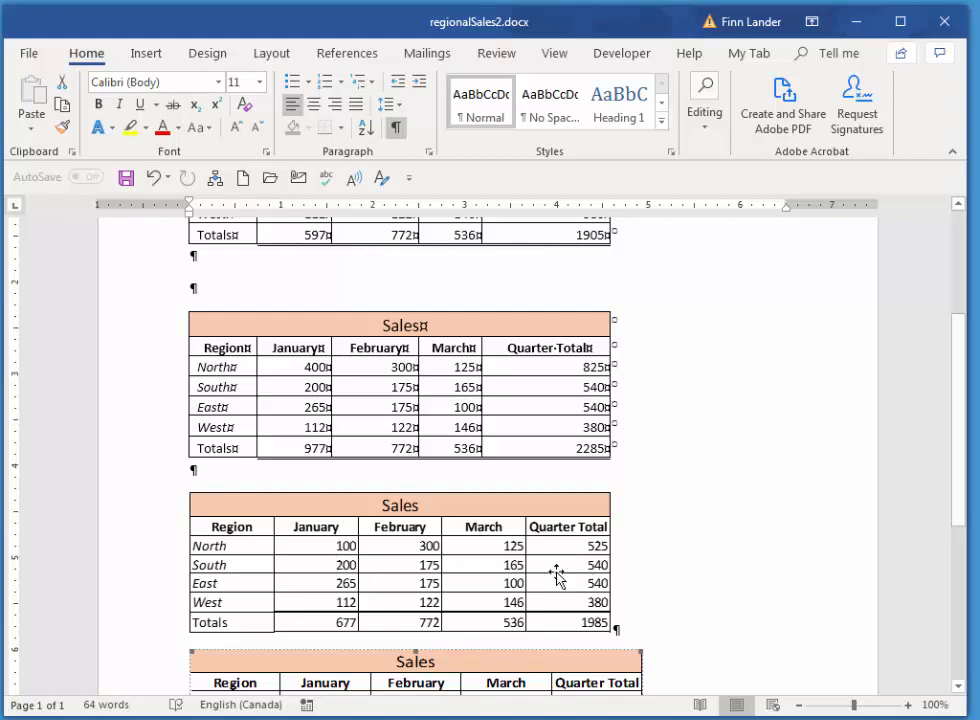
drag(957, 430, 927, 343)
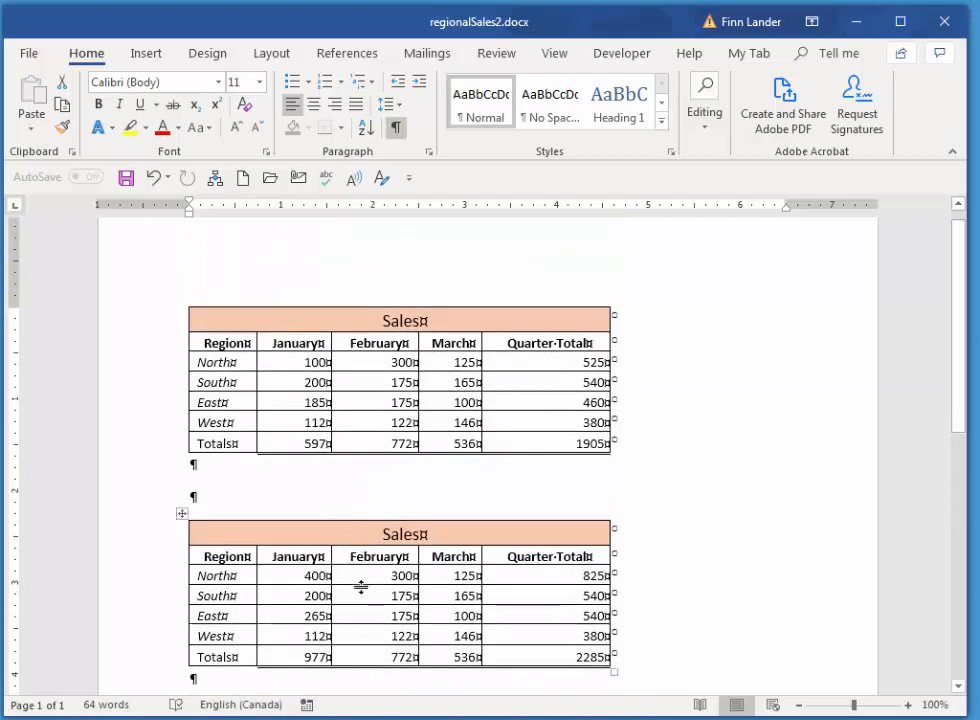